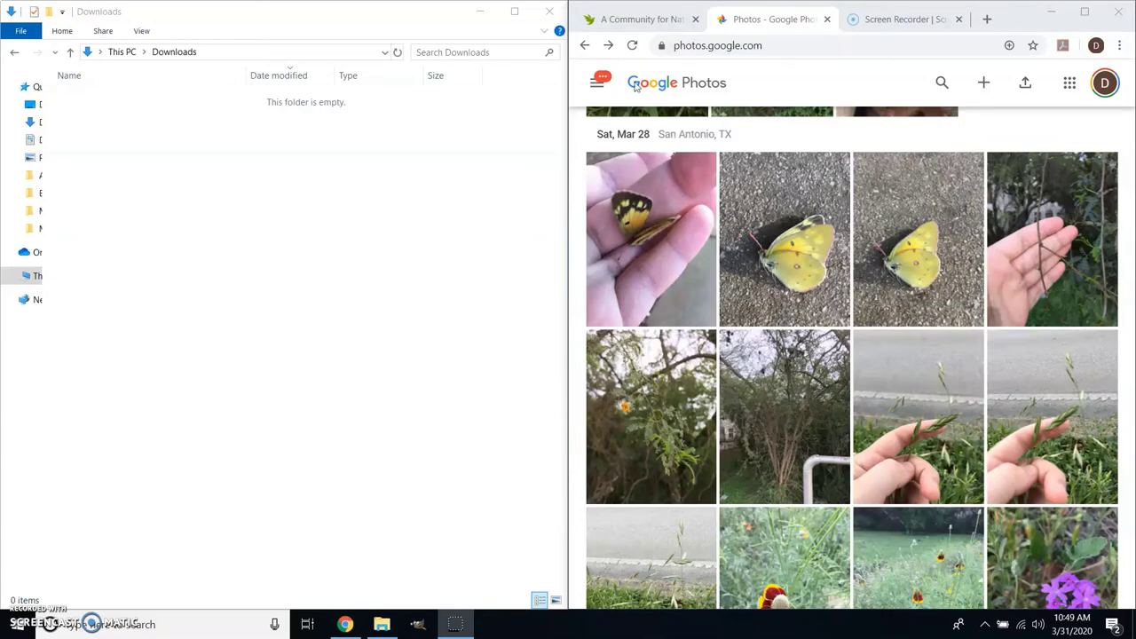
Switch to the iNaturalist browser tab to show its home page.
left_click(667, 17)
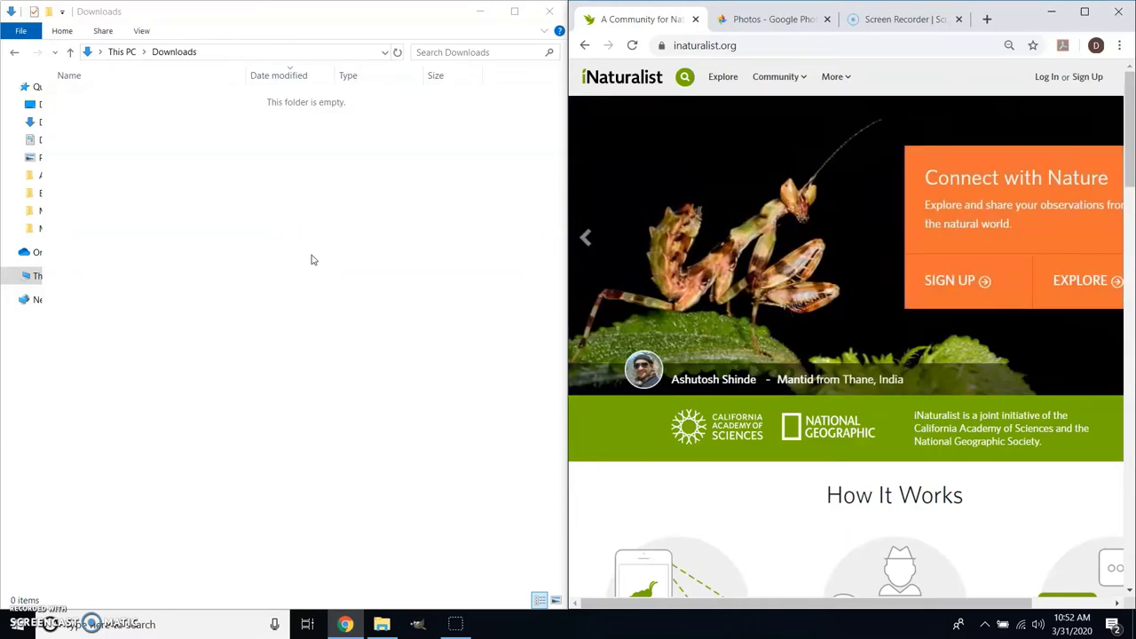
Switch back to the Google Photos tab showing the Sat, Mar 28 San Antonio butterfly photos.
left_click(737, 22)
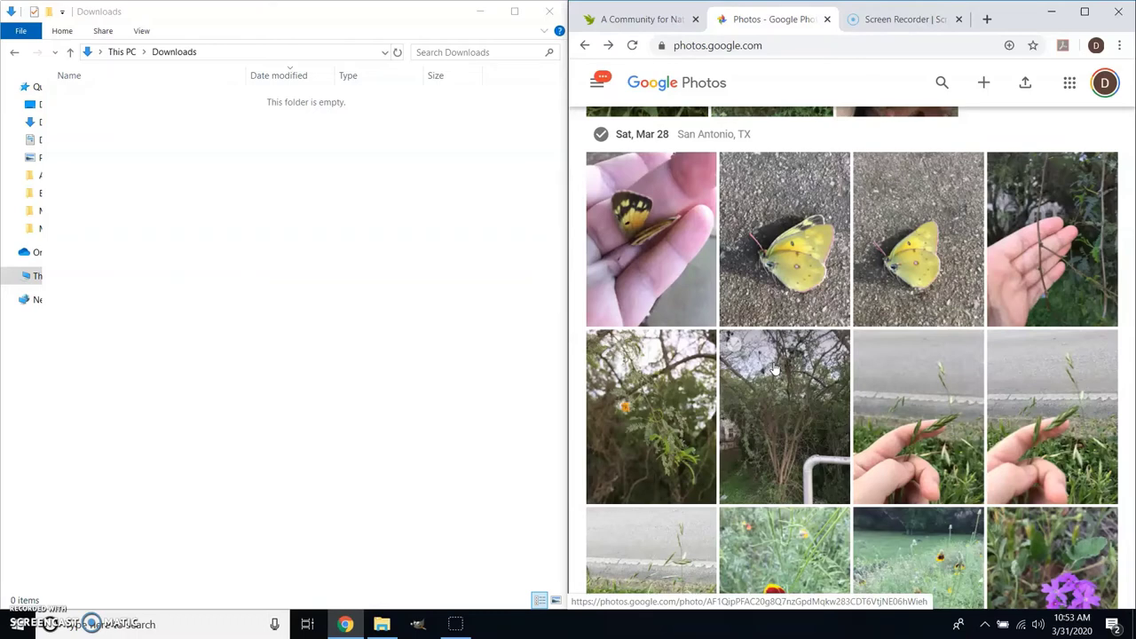
Select the first three butterfly photos of the Sat, Mar 28 set.
left_click(602, 173)
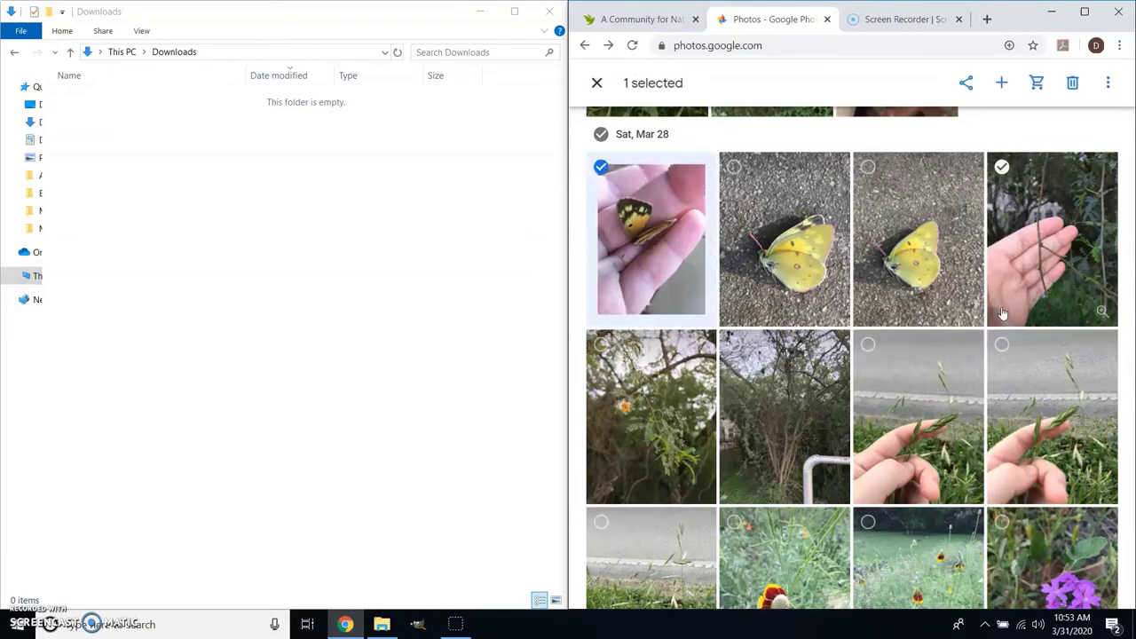
scroll(996, 312, "down", 10)
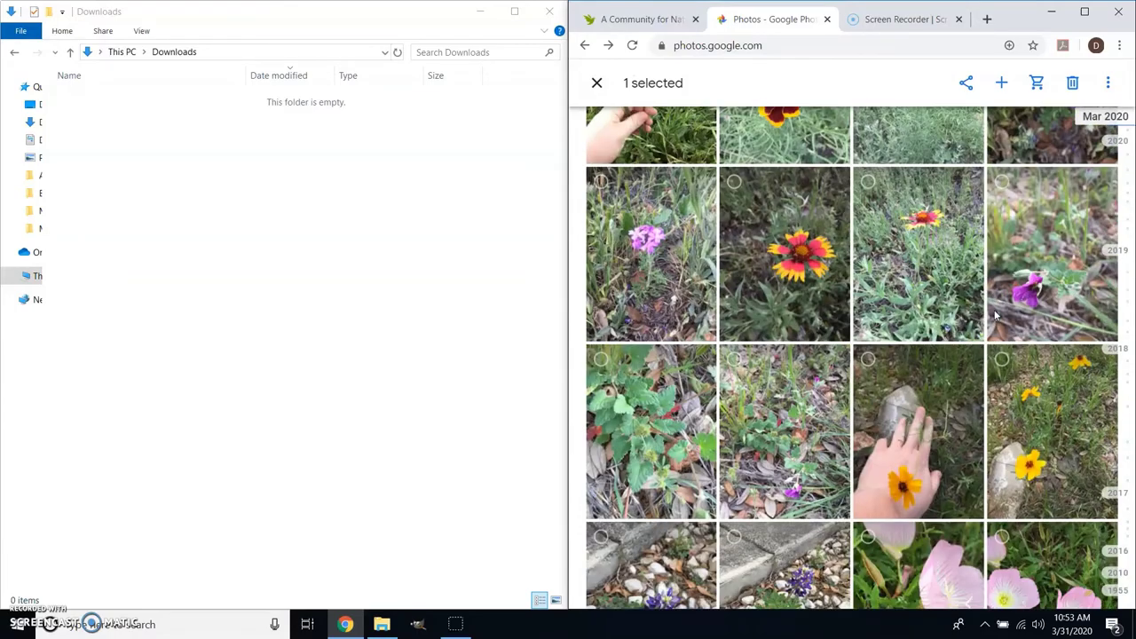
scroll(996, 313, "down", 5)
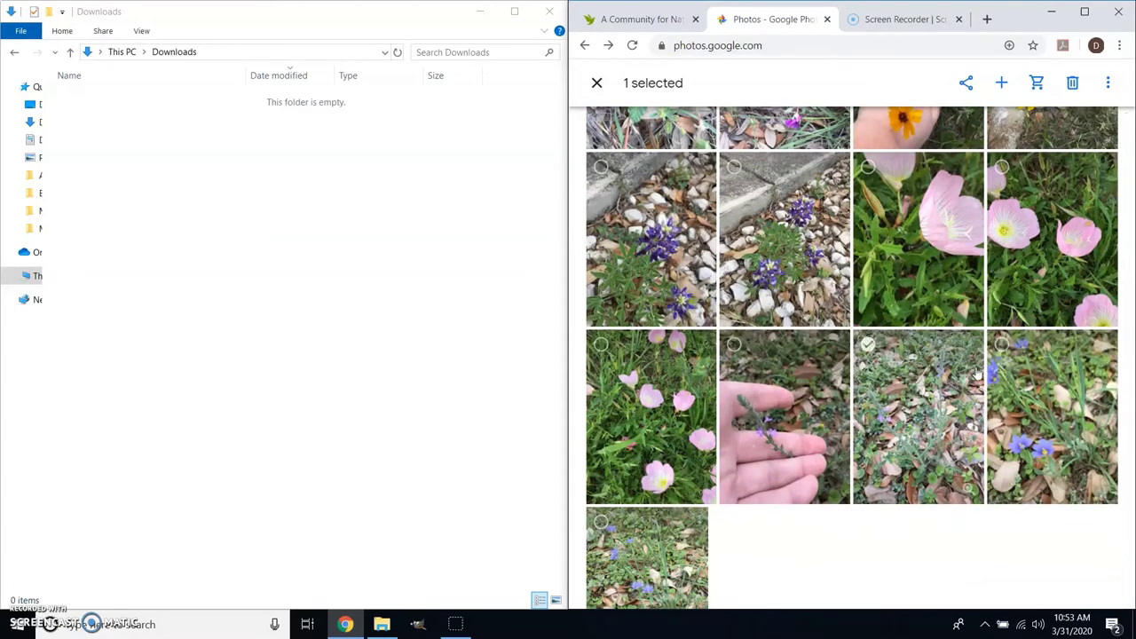
scroll(976, 373, "up", 3)
scroll(976, 372, "up", 4)
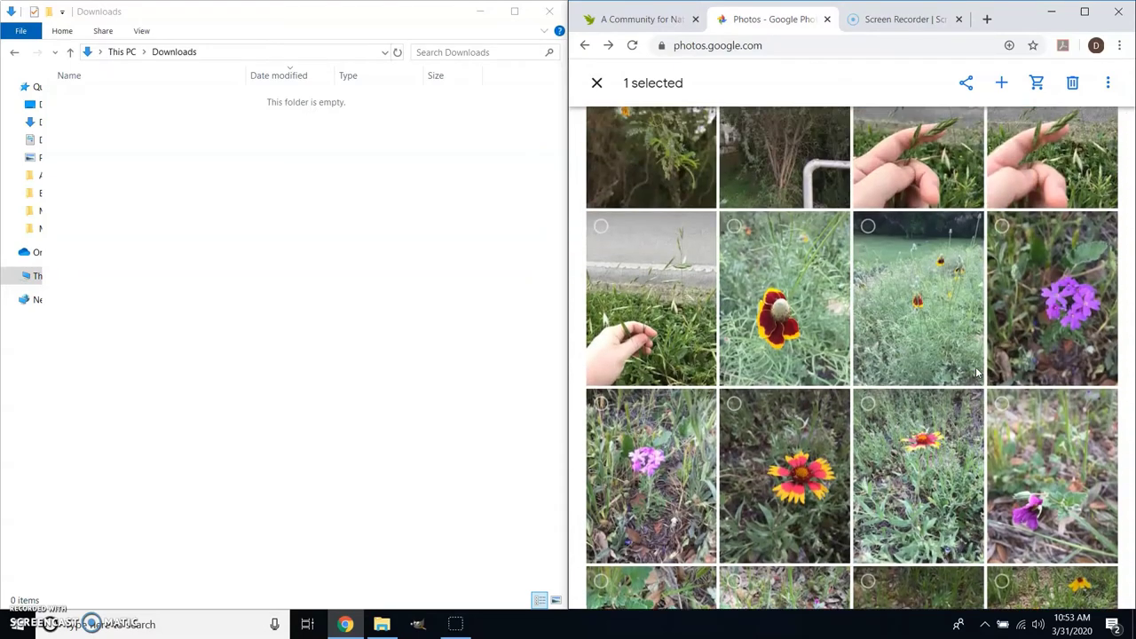
scroll(976, 373, "up", 1)
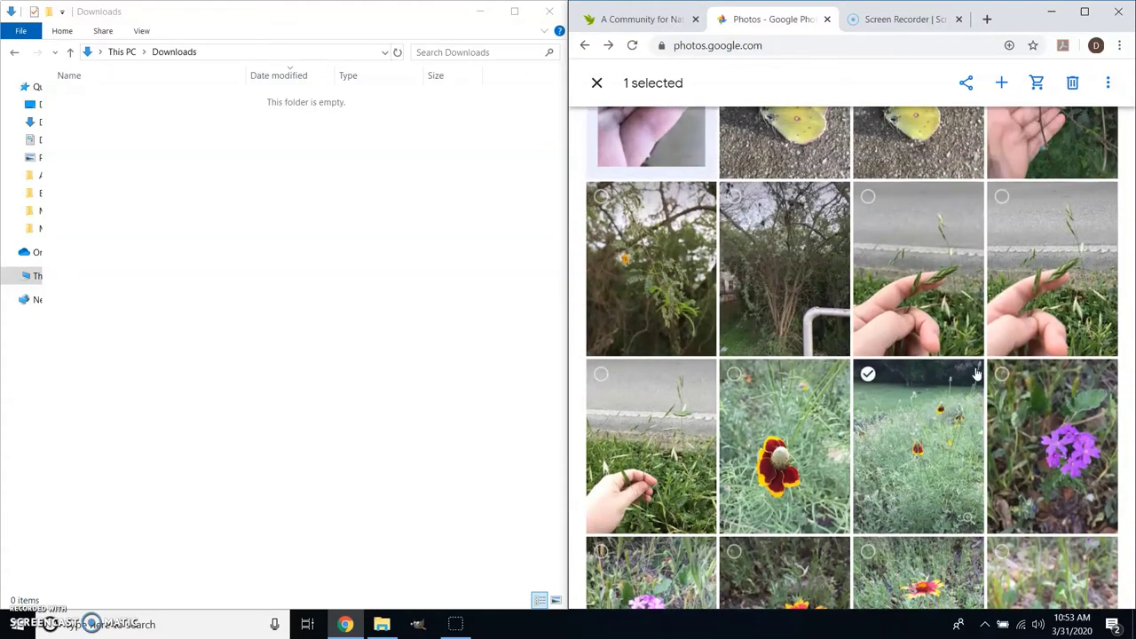
scroll(973, 375, "up", 1)
scroll(972, 374, "up", 1)
left_click(734, 166)
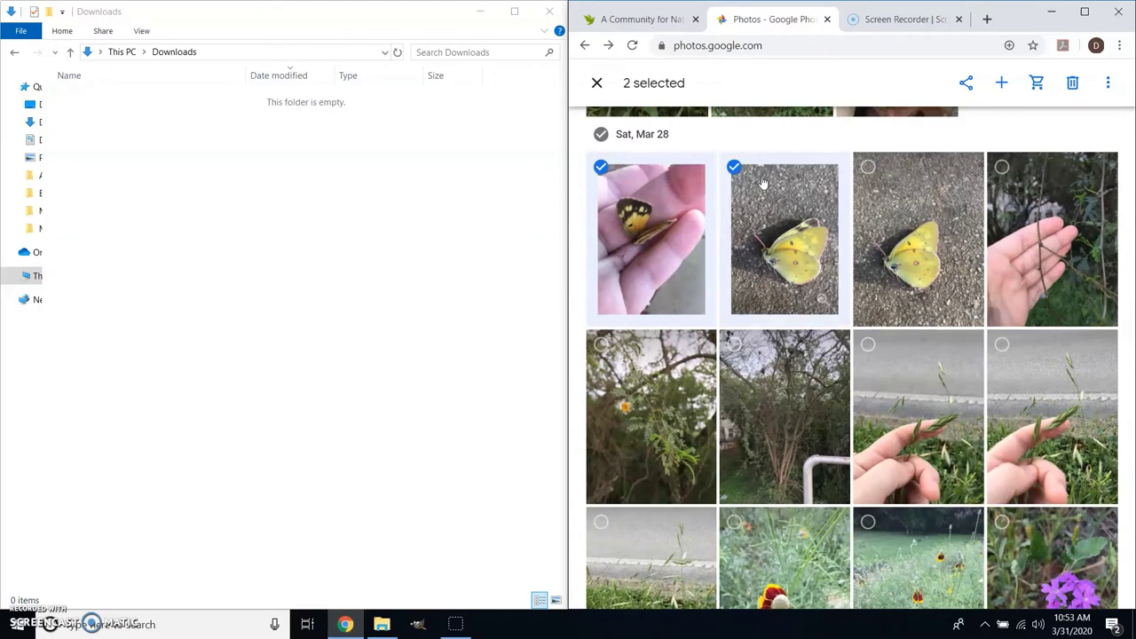
left_click(867, 167)
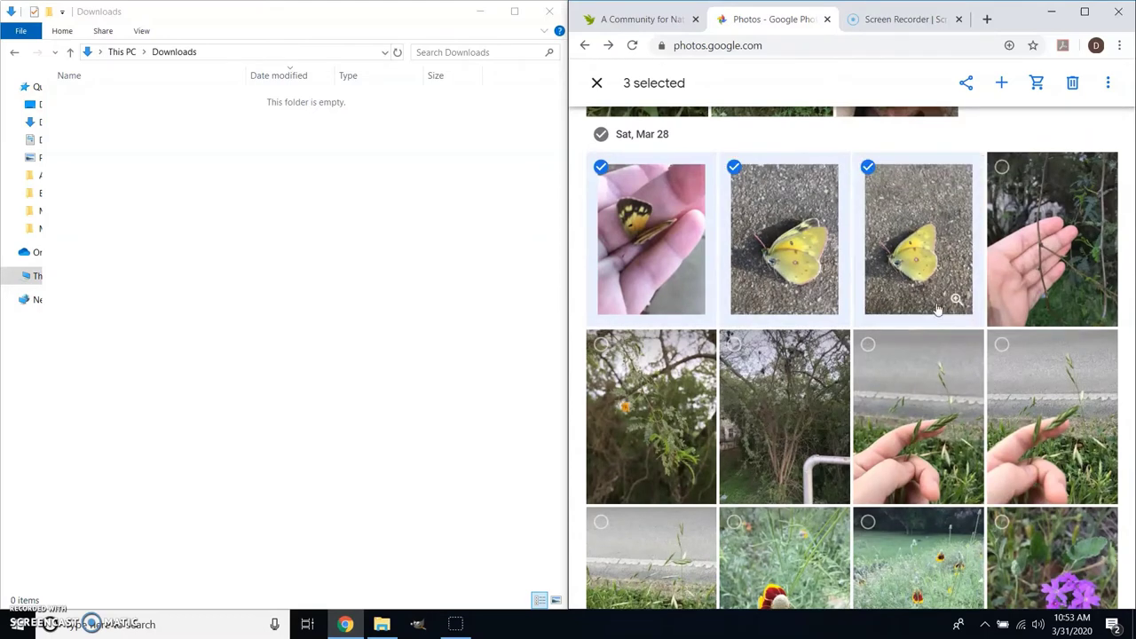
Extend the selection through the last photo to all 29, then bring up the three-dot actions menu.
scroll(938, 311, "down", 1)
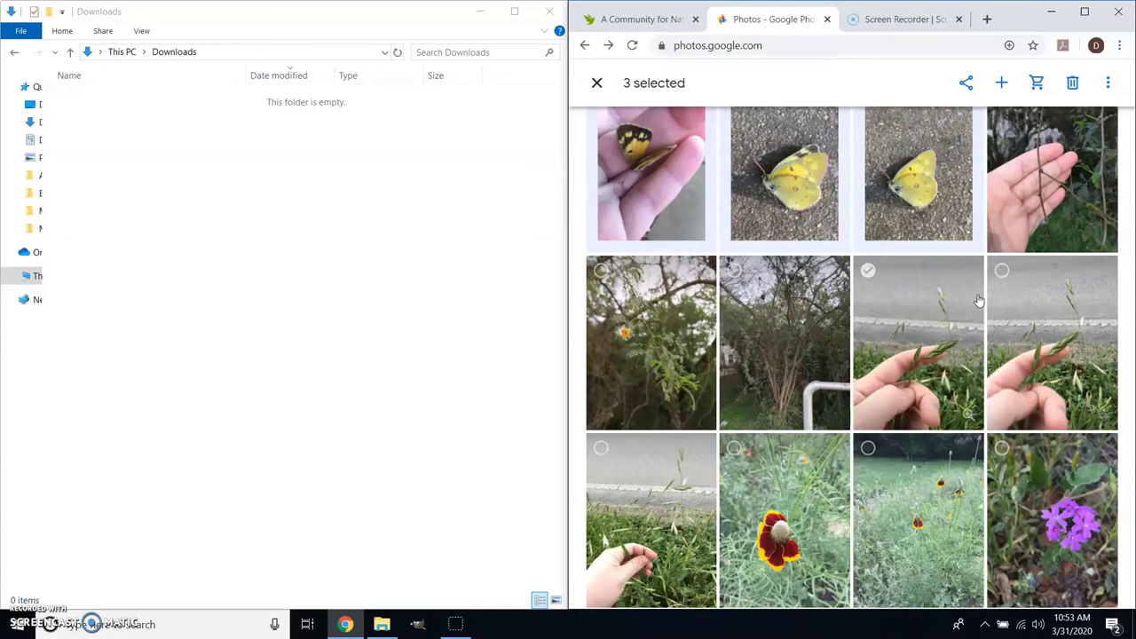
scroll(976, 305, "down", 2)
scroll(909, 308, "down", 6)
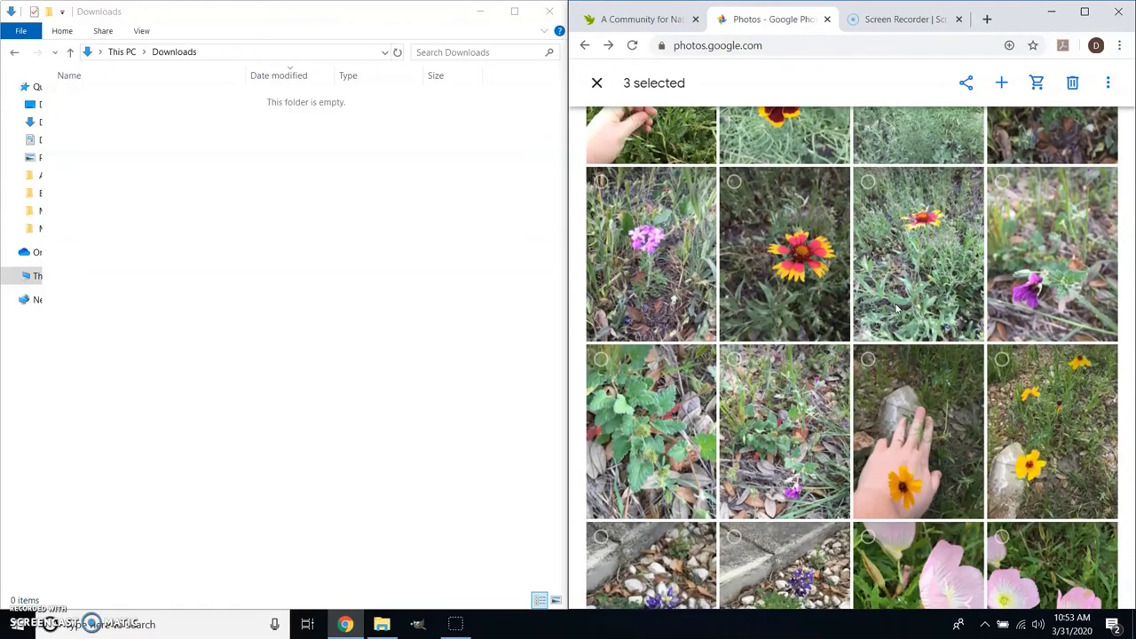
scroll(892, 308, "down", 2)
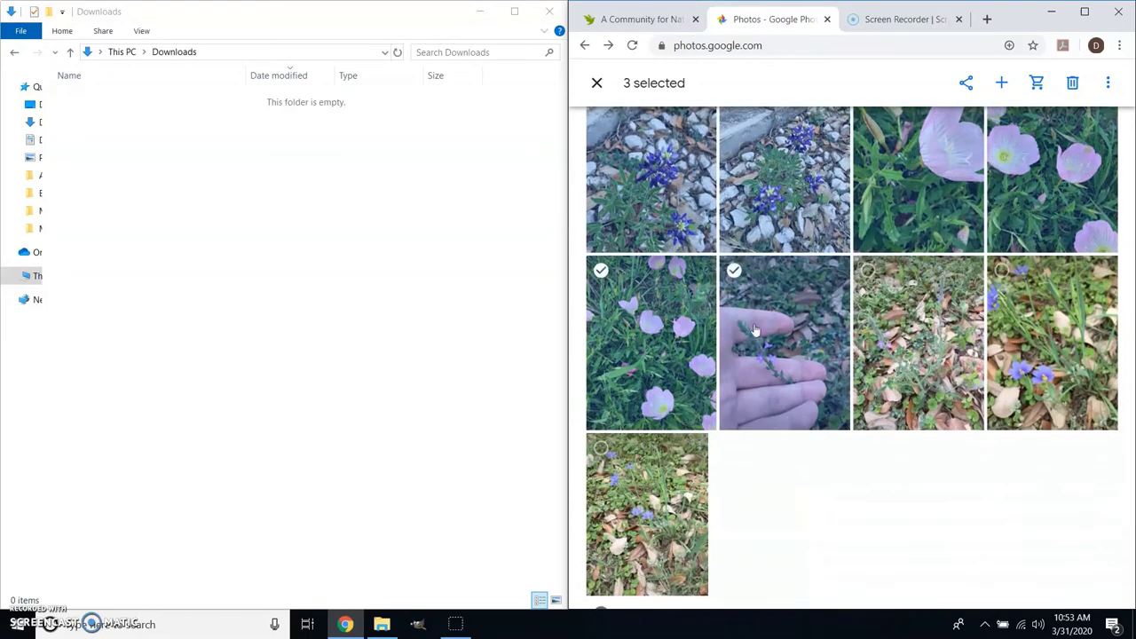
left_click(599, 460, "shift")
scroll(753, 461, "up", 5)
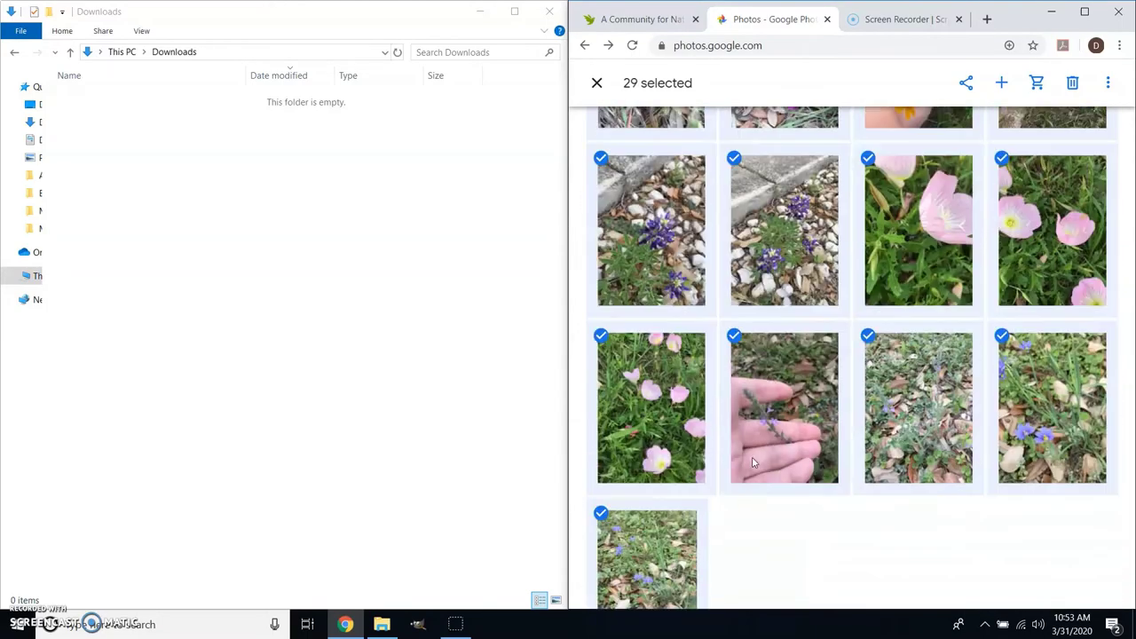
scroll(753, 461, "up", 4)
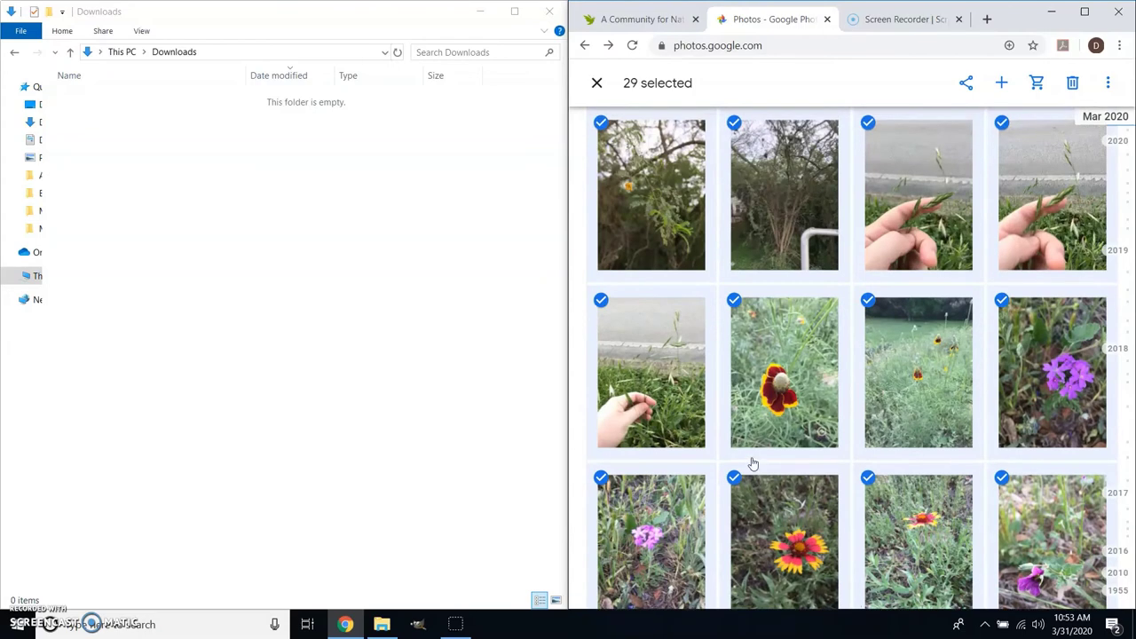
scroll(753, 461, "up", 1)
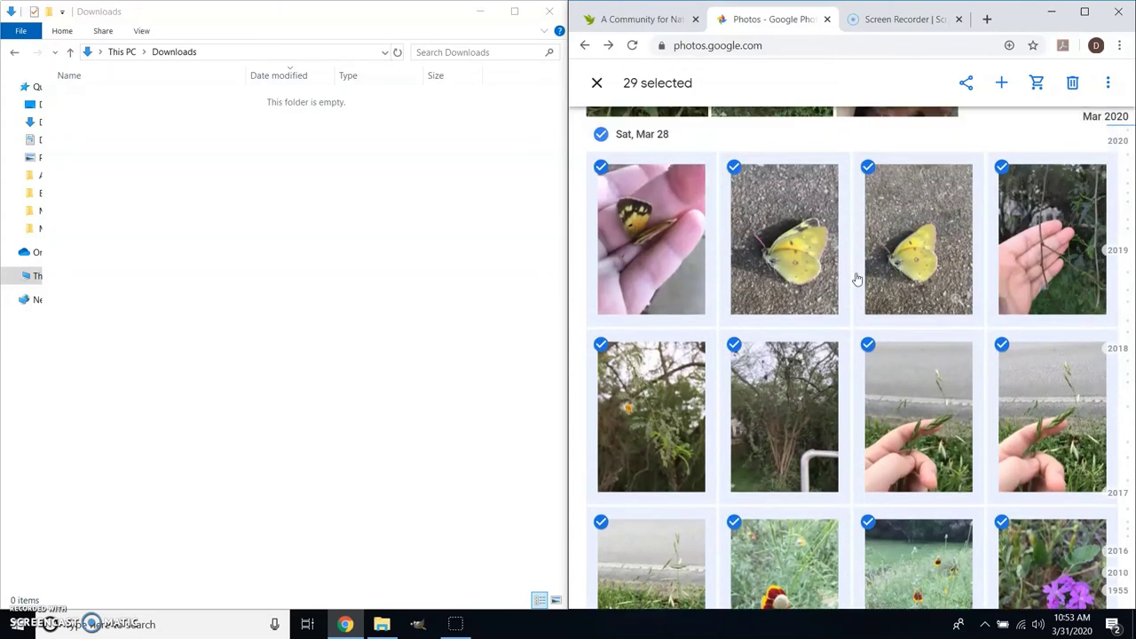
left_click(1109, 84)
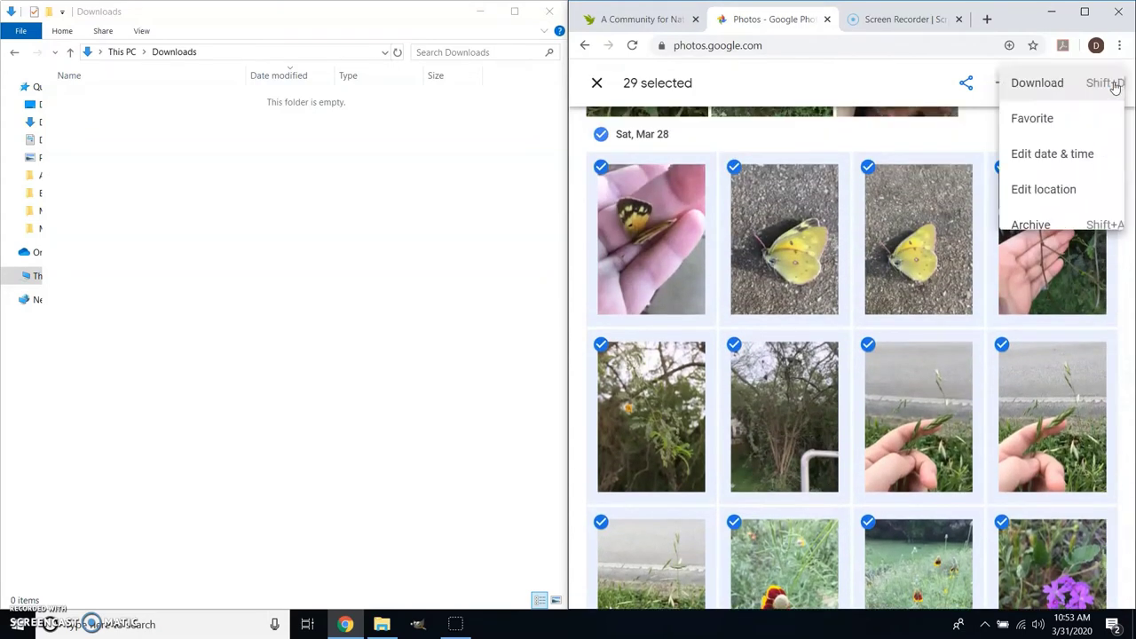
Download the 29 selected photos as Photos.zip into Downloads.
left_click(1001, 90)
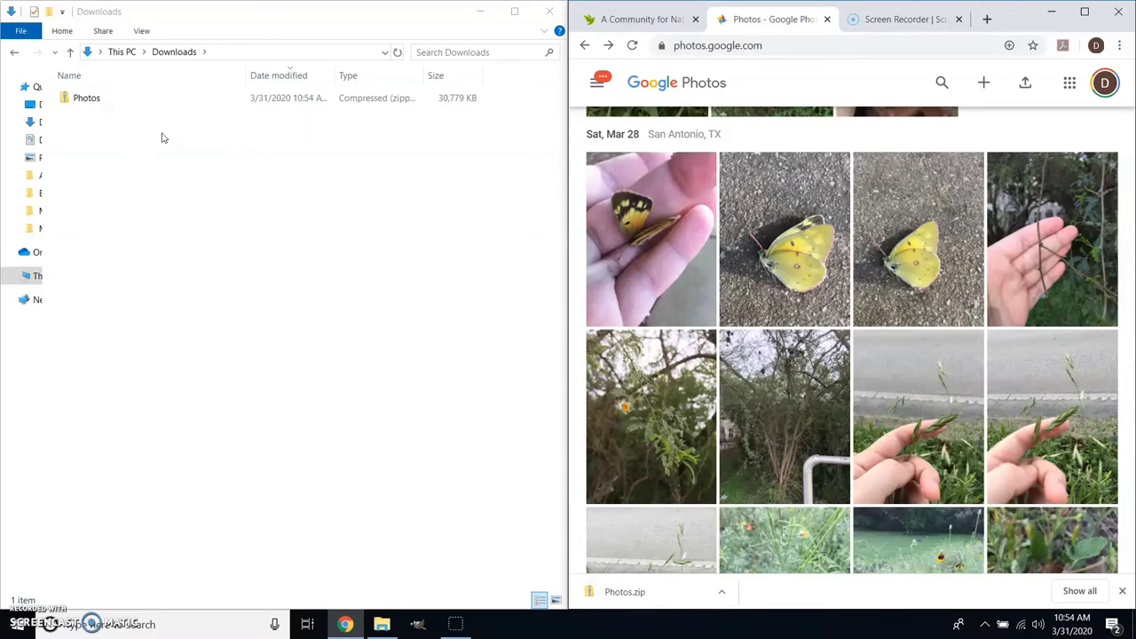
Extract all of Photos.zip into a Photos folder, then return to the Downloads folder.
double_click(98, 107)
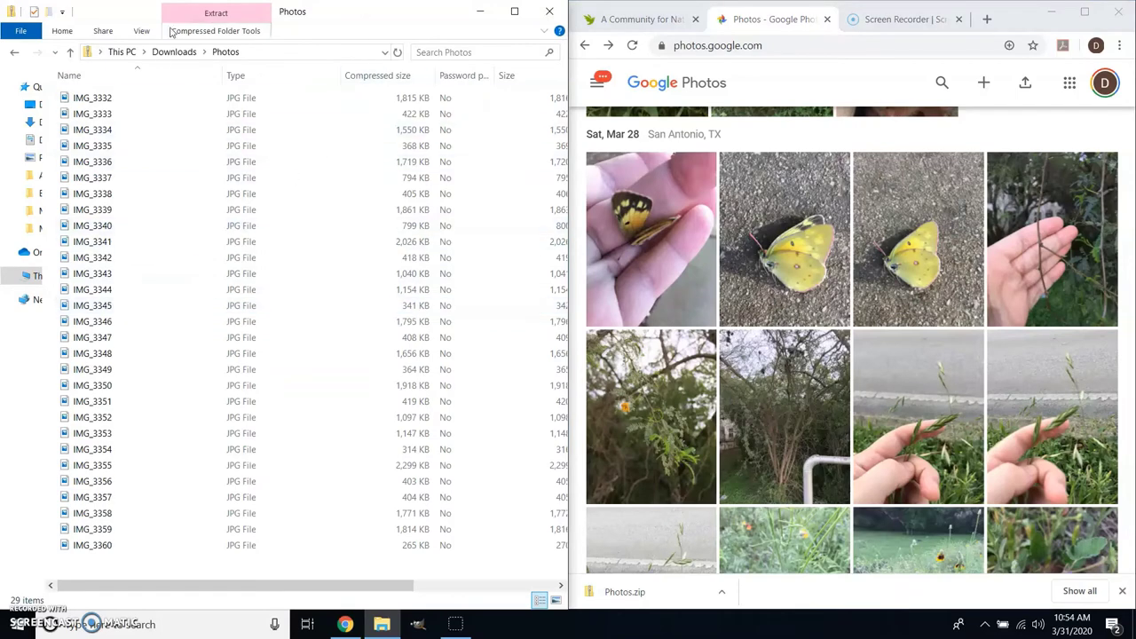
left_click(259, 34)
left_click(420, 75)
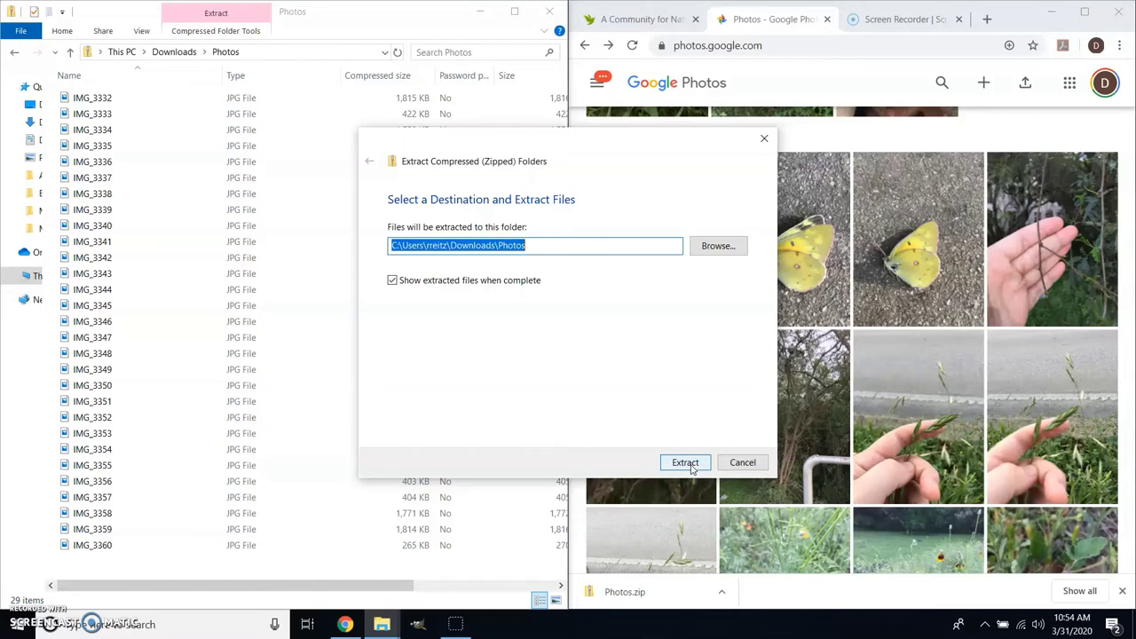
left_click(686, 463)
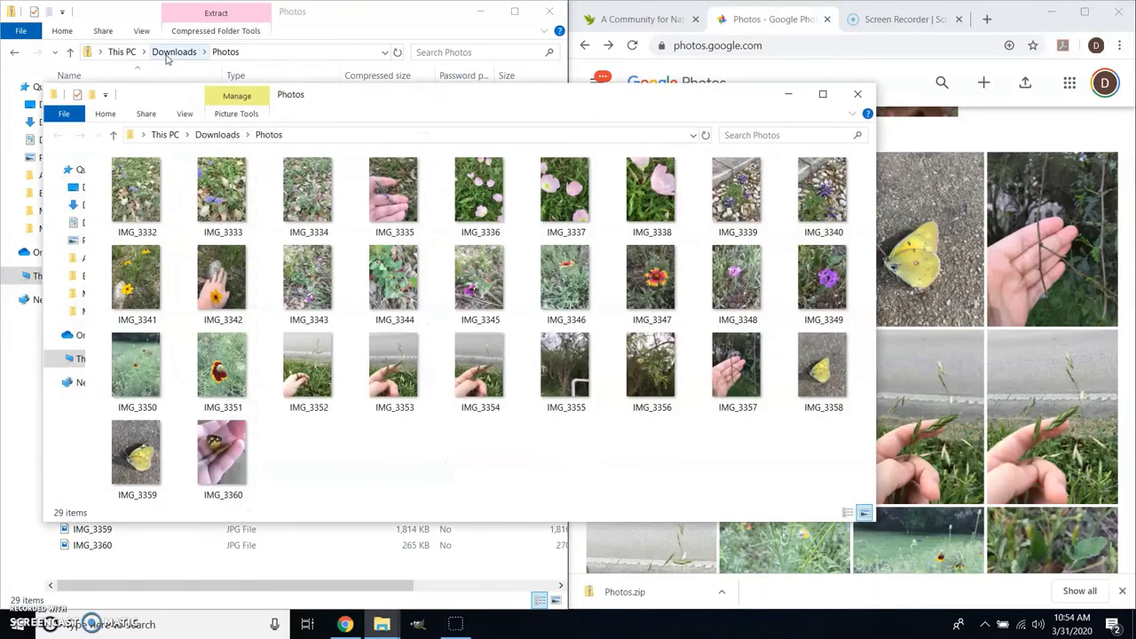
left_click(312, 26)
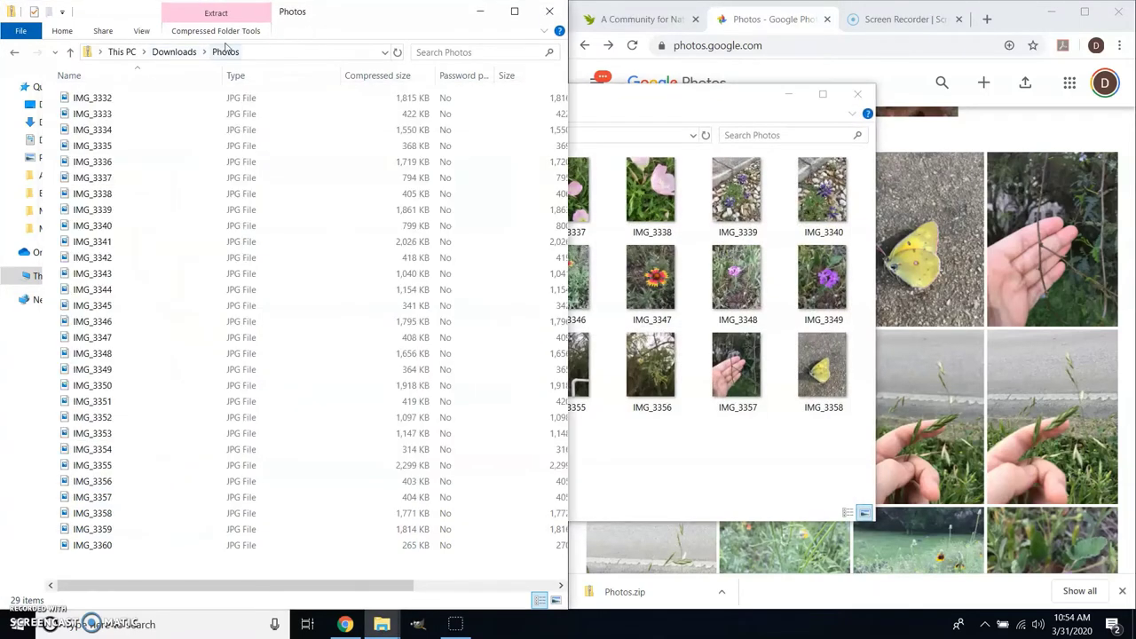
left_click(177, 54)
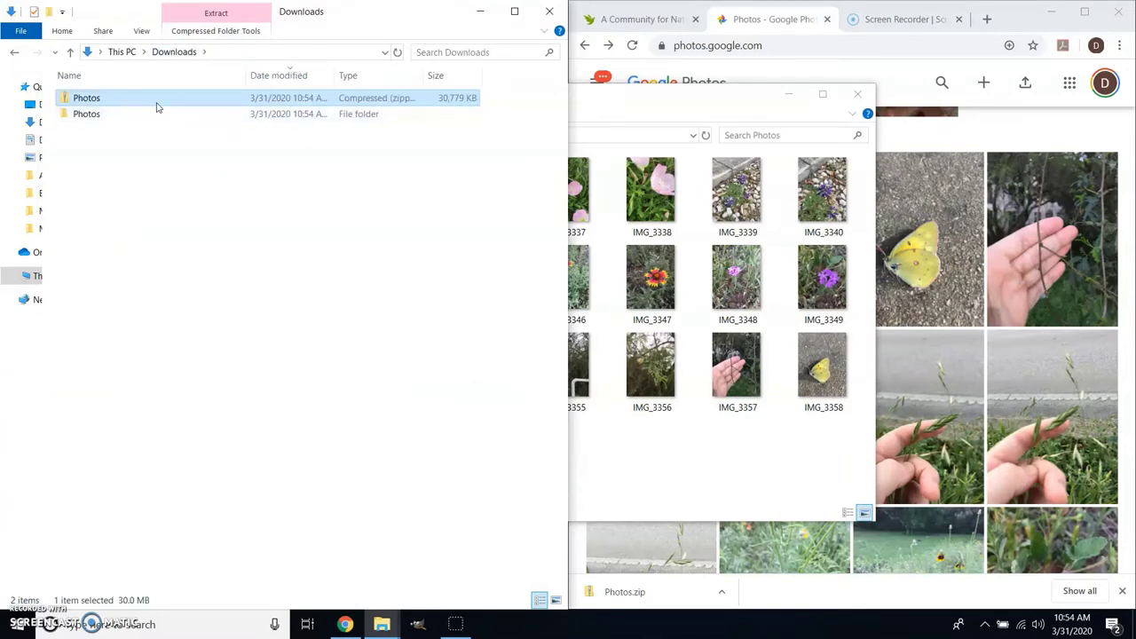
Open the extracted Photos folder (IMG_3332–IMG_3360) and close the duplicate Explorer window.
double_click(104, 115)
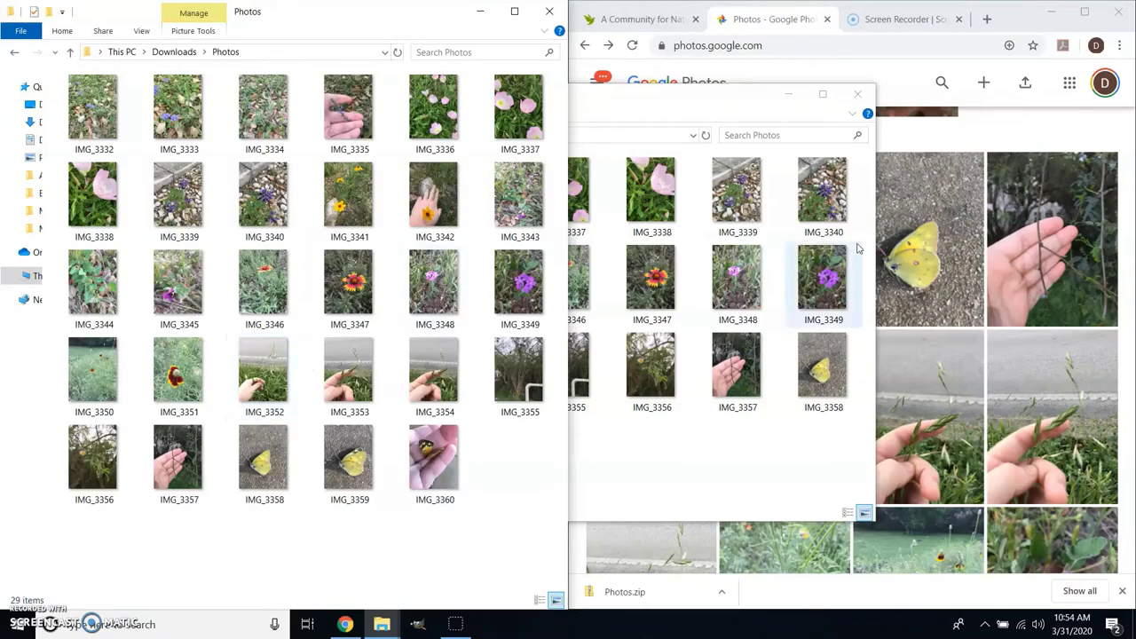
left_click(772, 102)
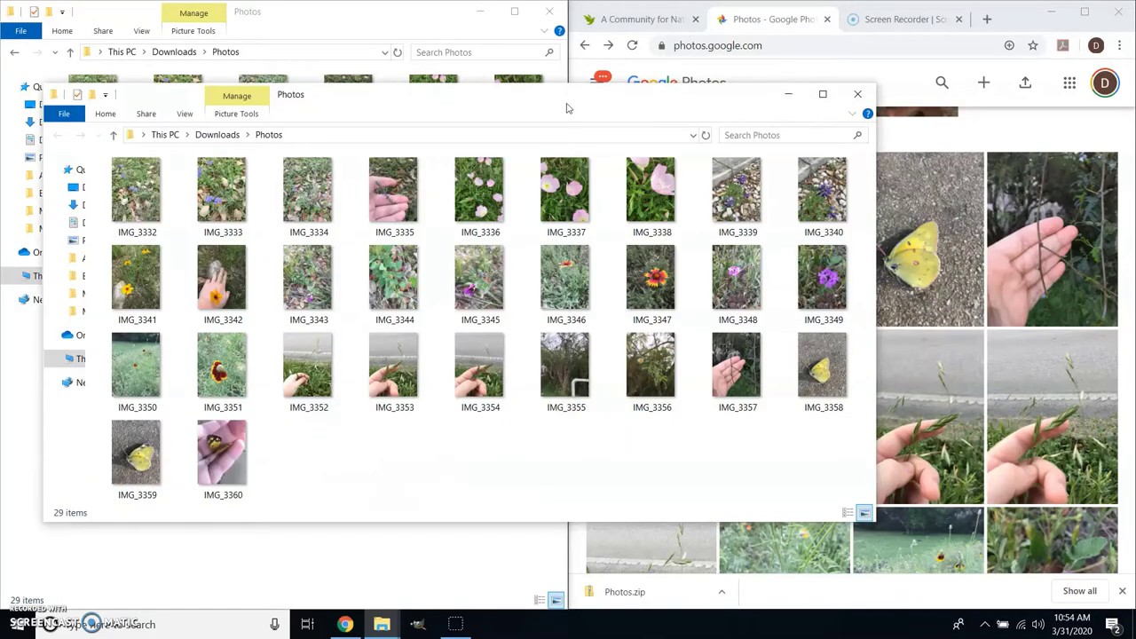
left_click(856, 96)
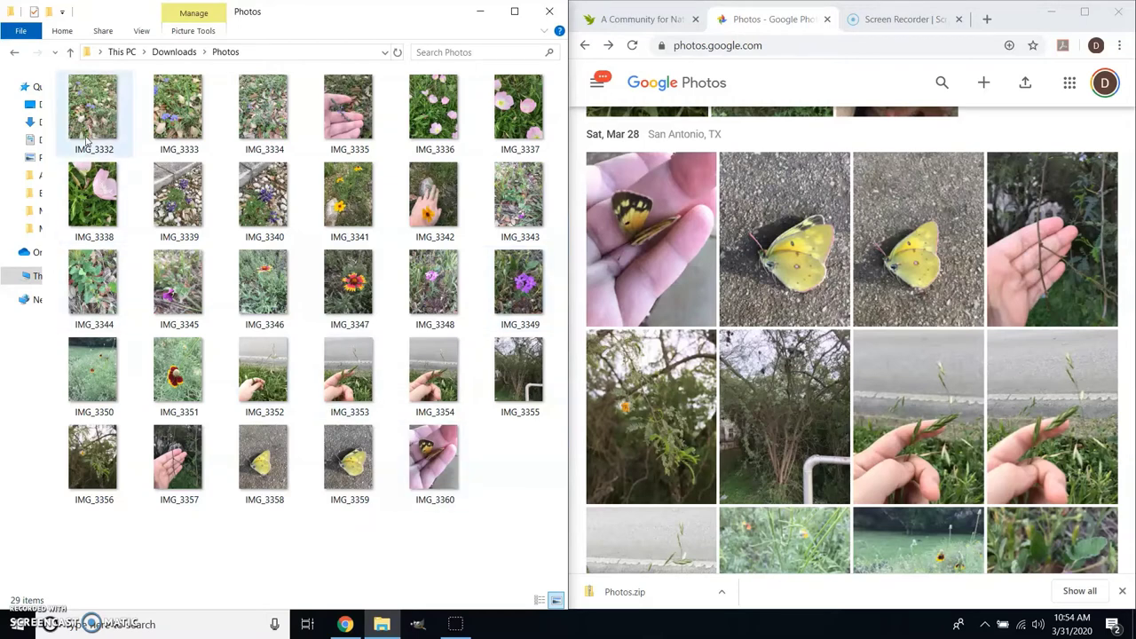
mouse_move(86, 141)
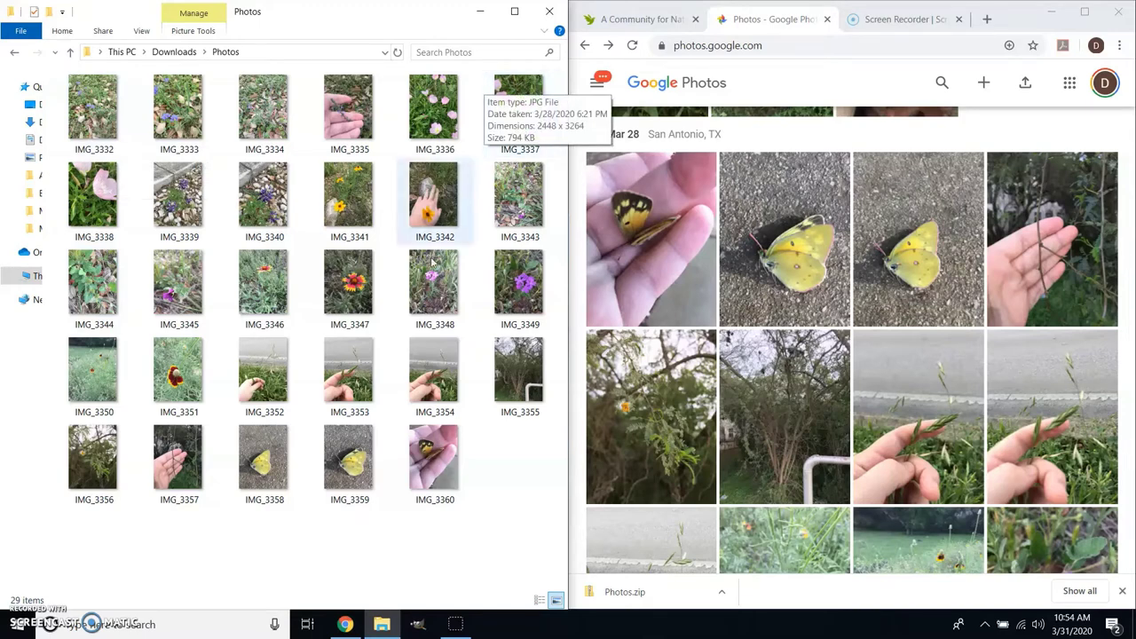
Show the iNaturalist tab and unsnap Chrome so the home page fills the screen.
left_click(644, 27)
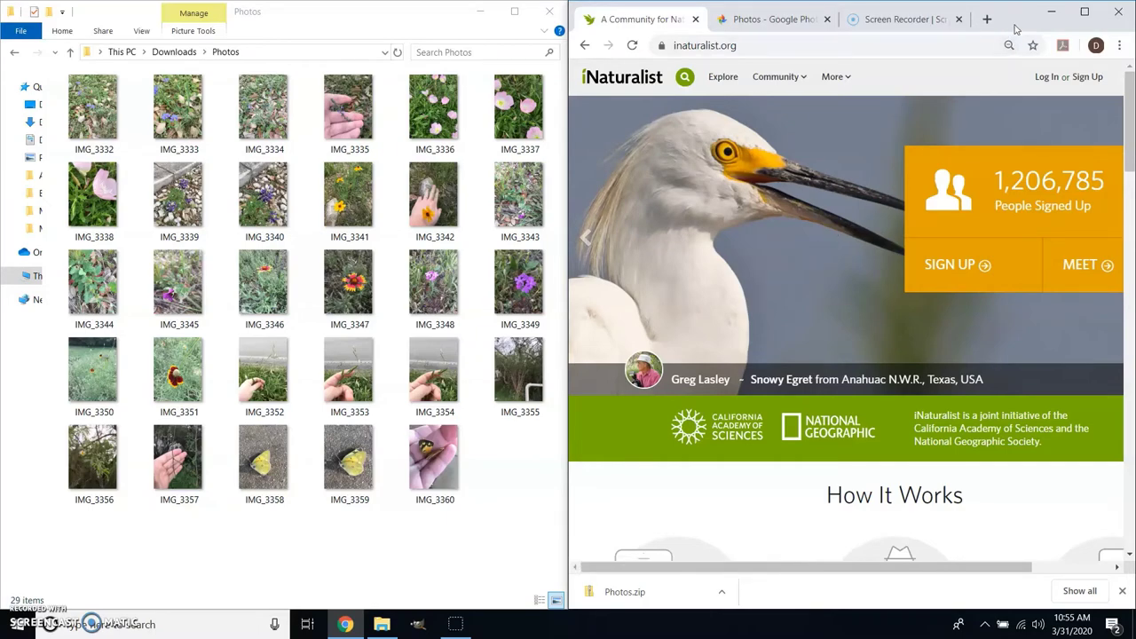
left_click_drag(1021, 22, 492, 1)
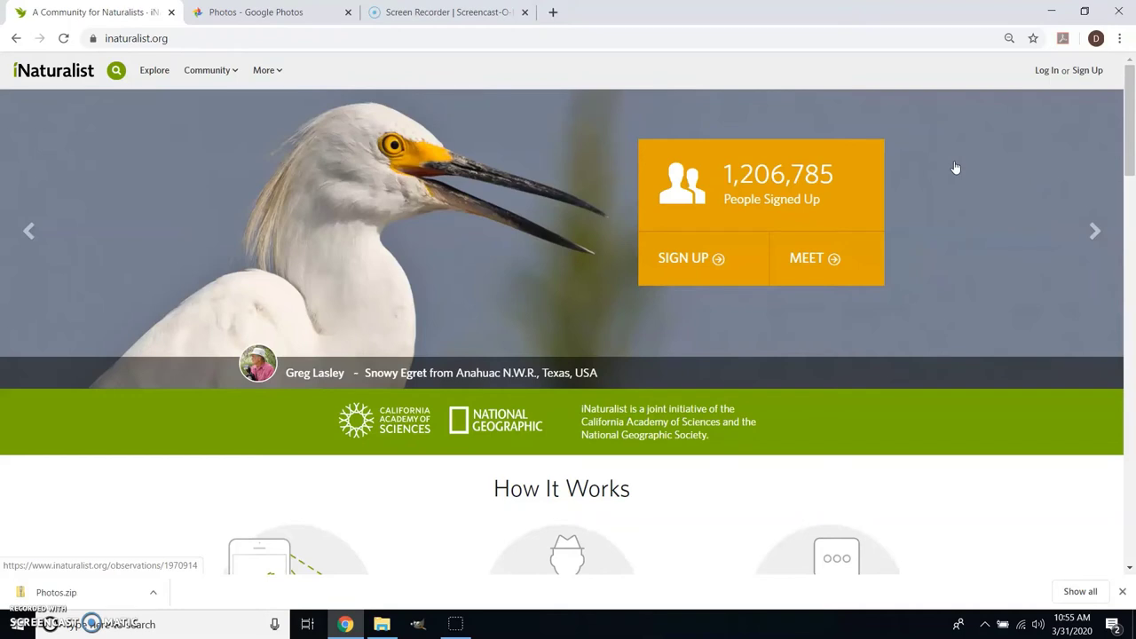
Go to the iNaturalist login page and choose Sign in with Google.
left_click(1046, 79)
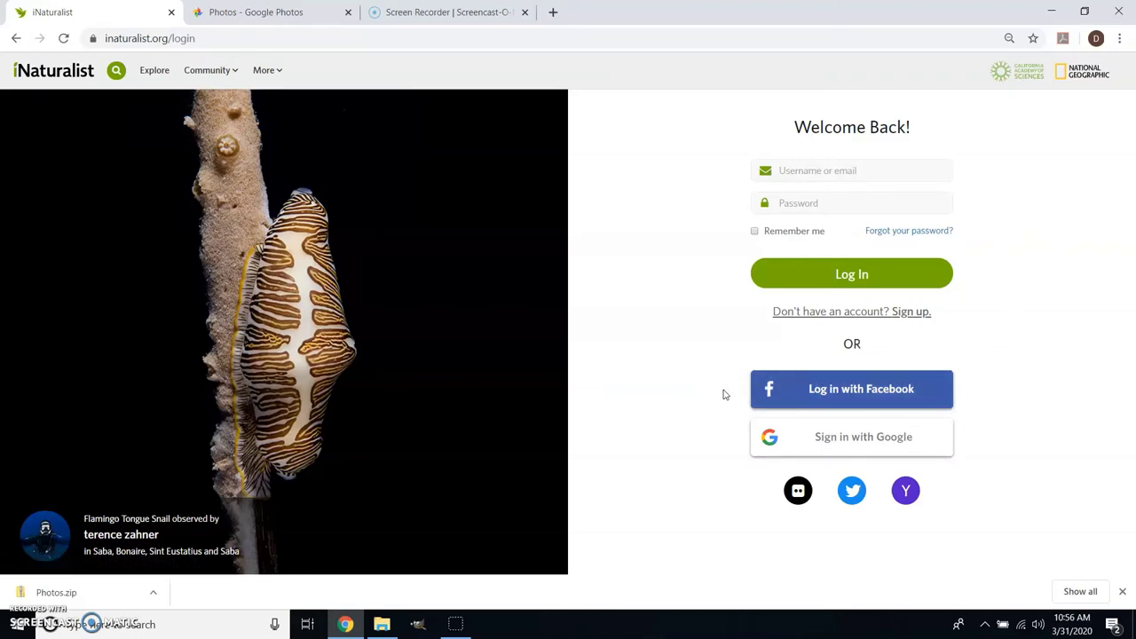
left_click(898, 399)
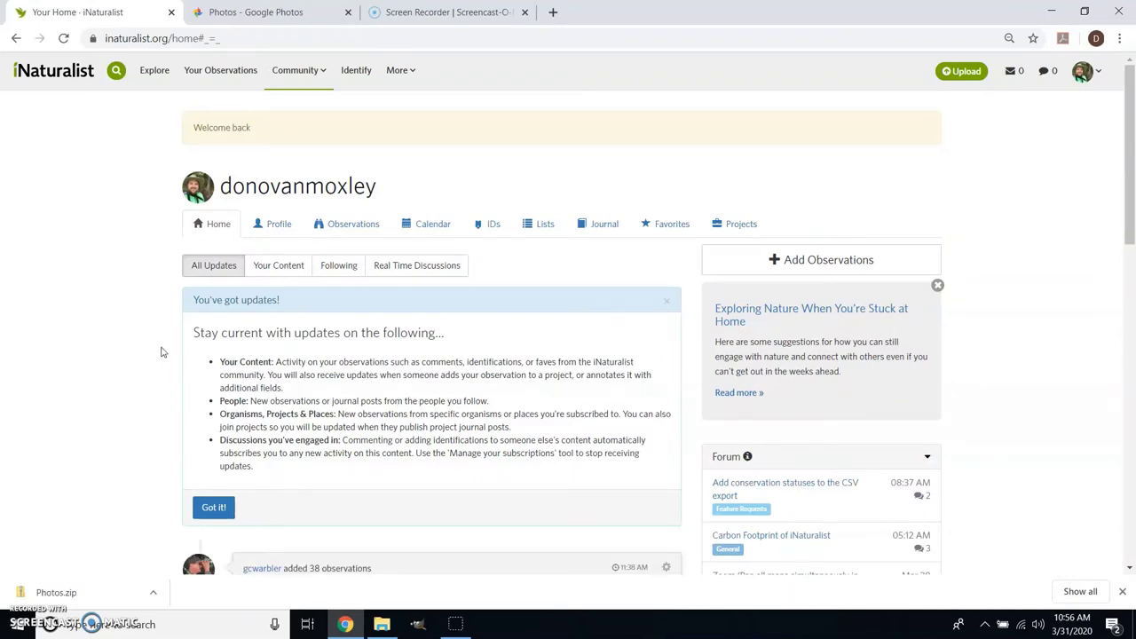
Scroll through the signed-in feed of recent updates like Creaky Dart and Common Dandelion.
scroll(160, 353, "down", 6)
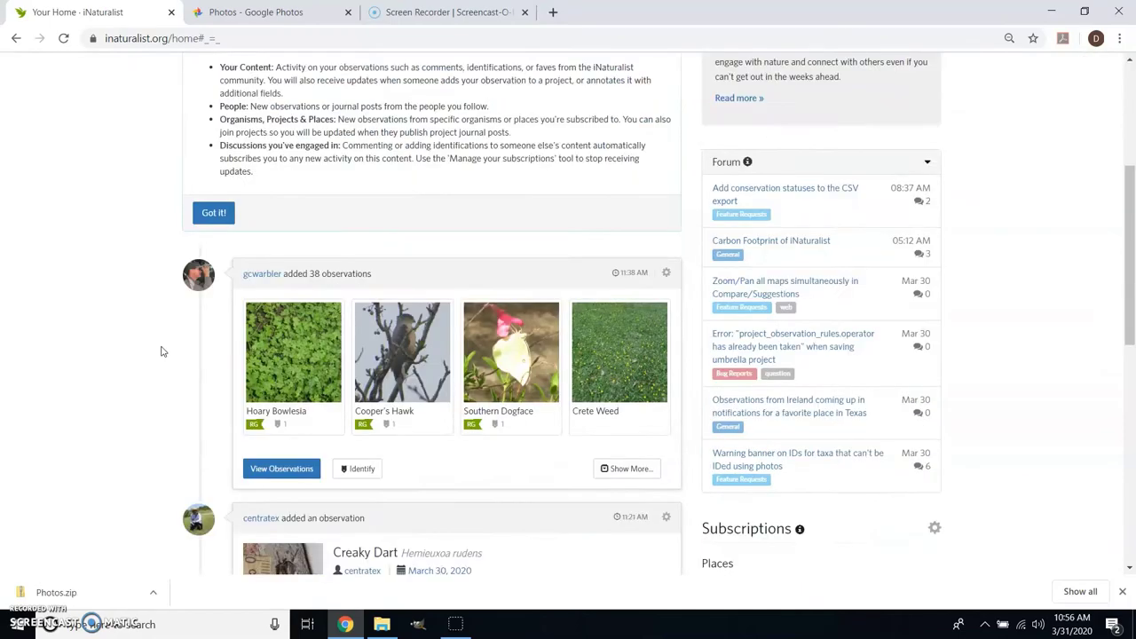
scroll(160, 350, "up", 3)
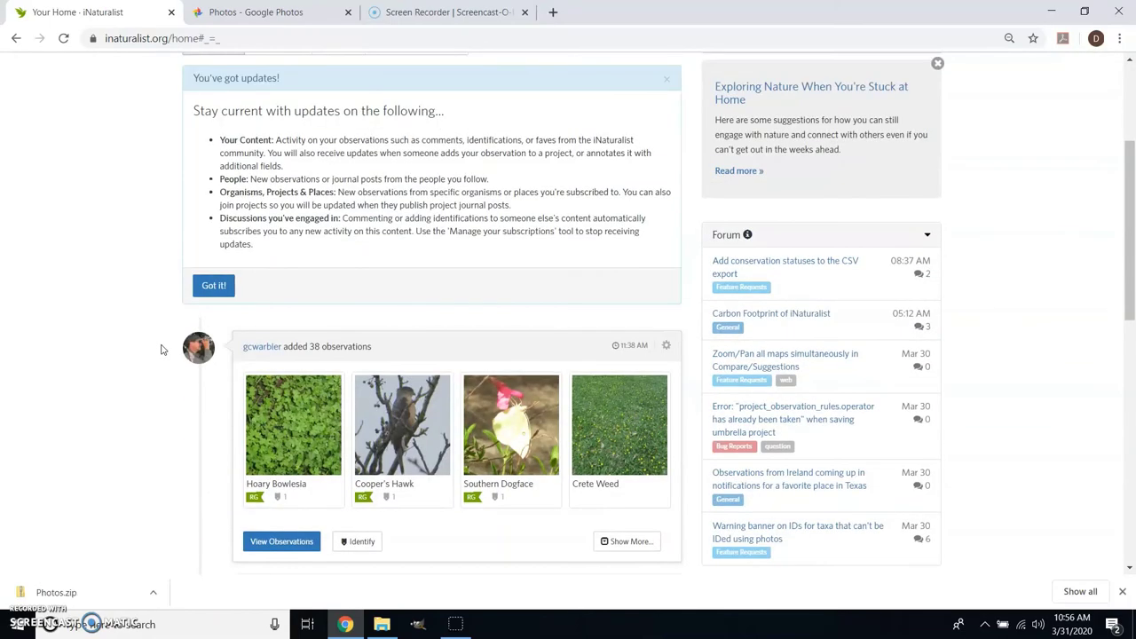
scroll(160, 349, "down", 2)
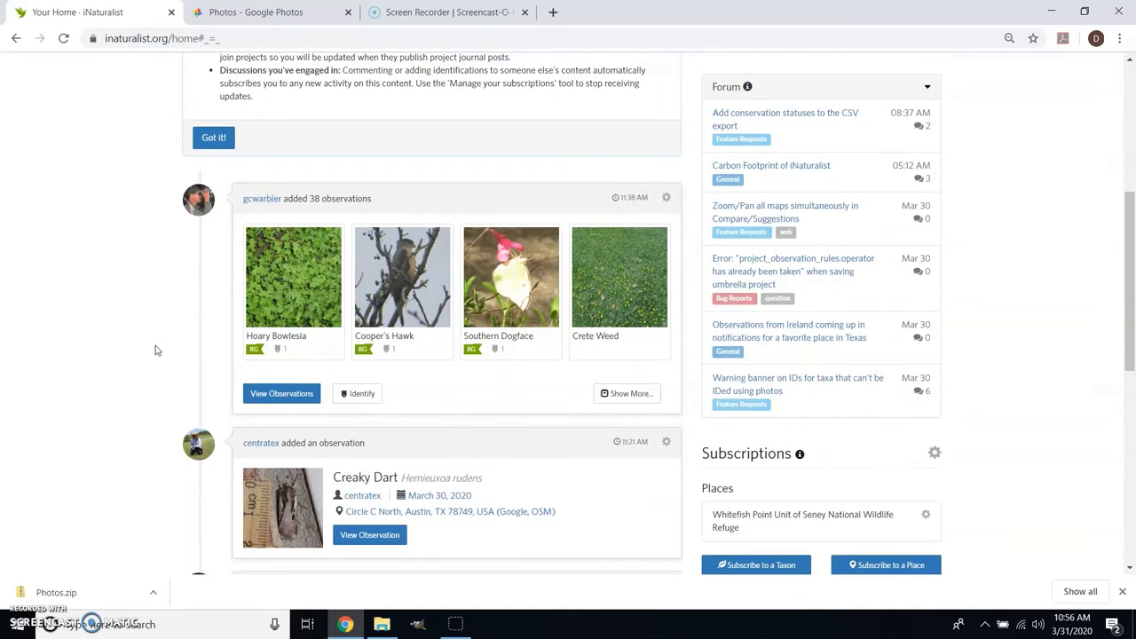
scroll(153, 298, "down", 5)
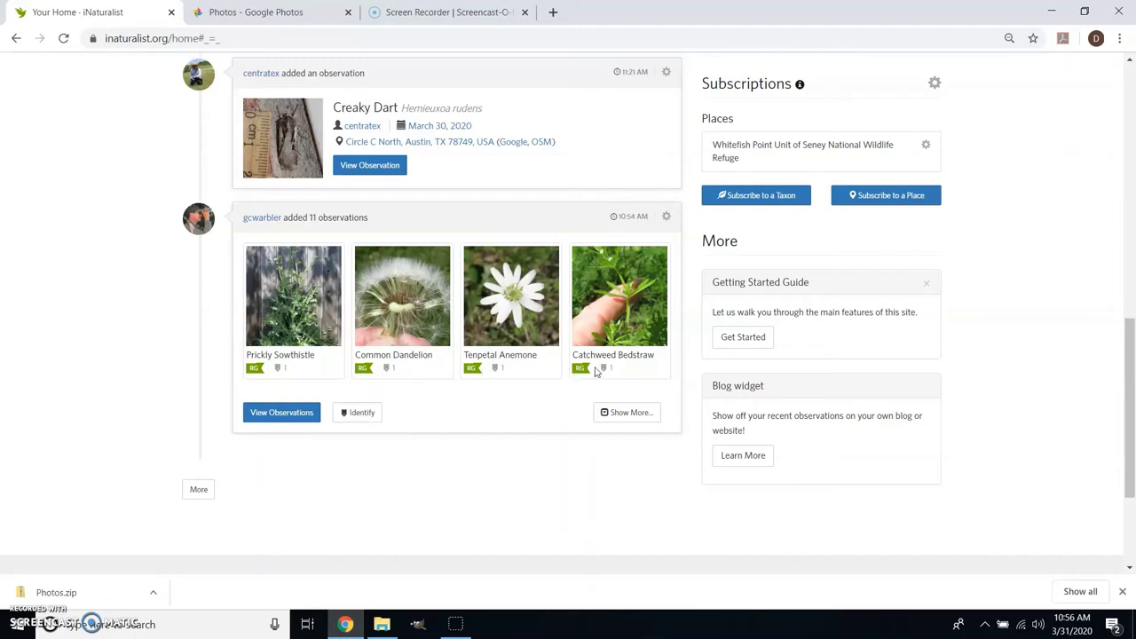
scroll(149, 359, "up", 4)
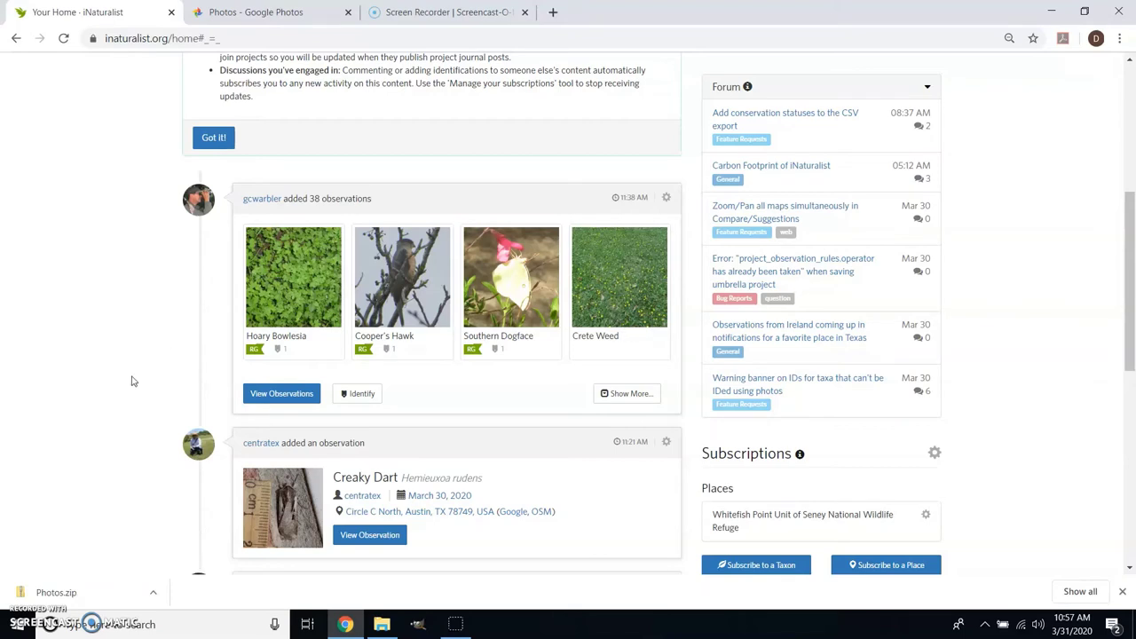
scroll(137, 376, "down", 5)
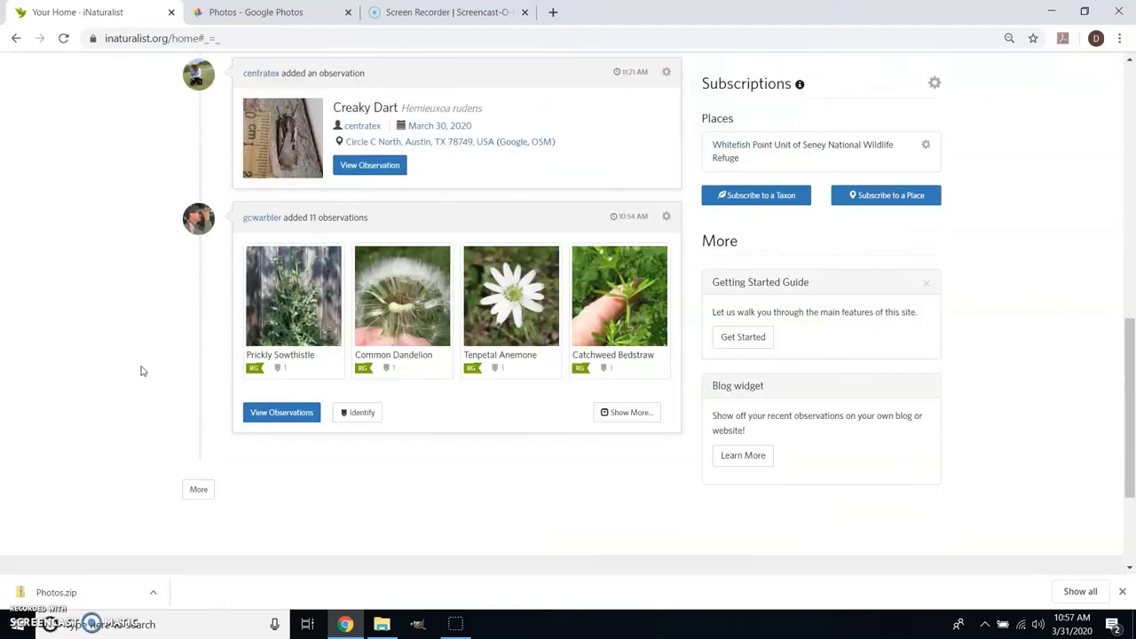
Load two more batches of older updates and scroll to the White Tridens identification.
left_click(206, 491)
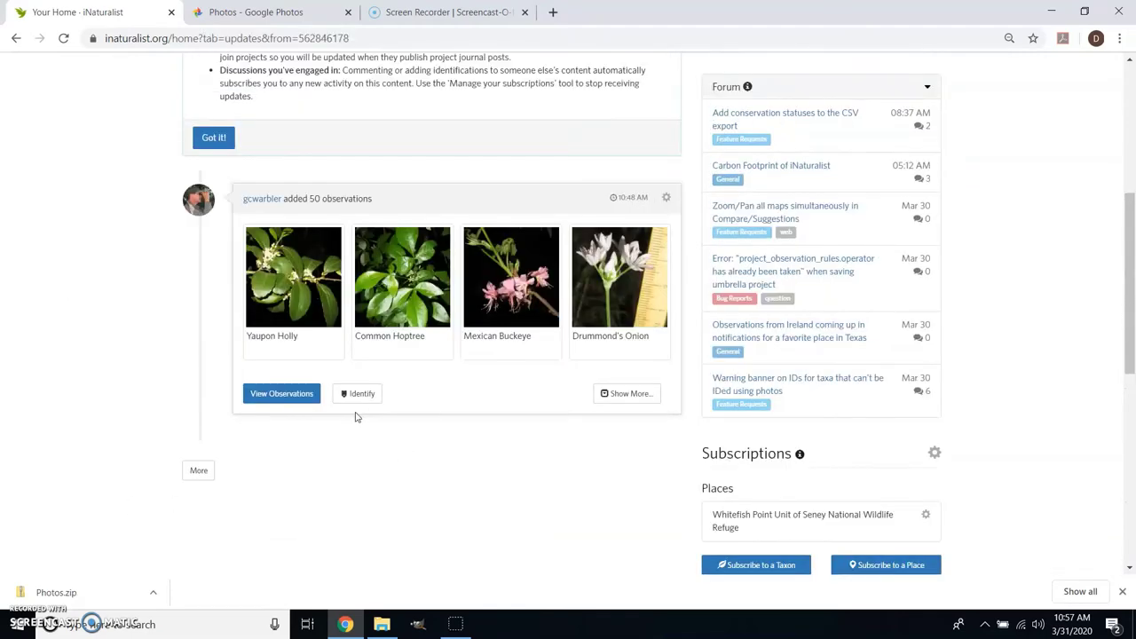
left_click(198, 475)
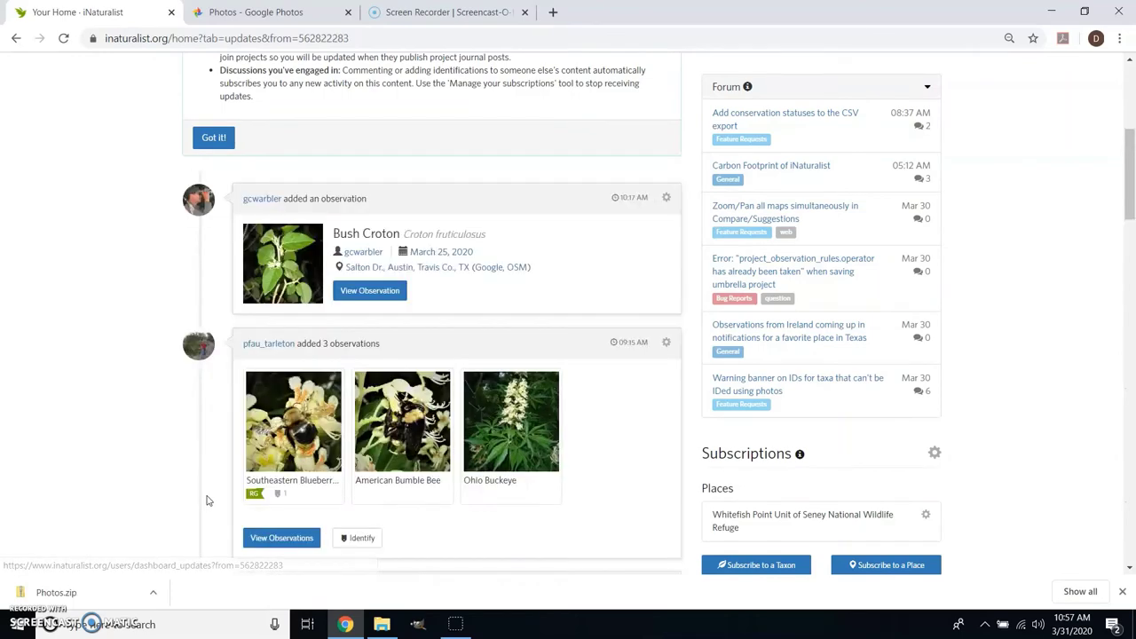
scroll(205, 497, "down", 7)
scroll(211, 477, "down", 9)
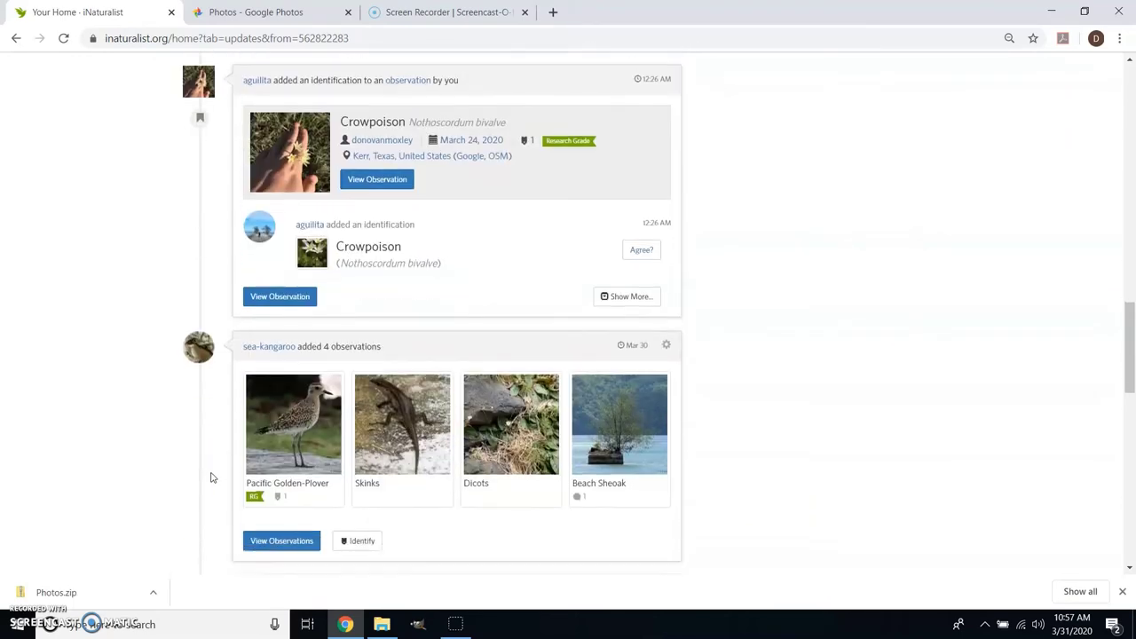
scroll(204, 478, "down", 1)
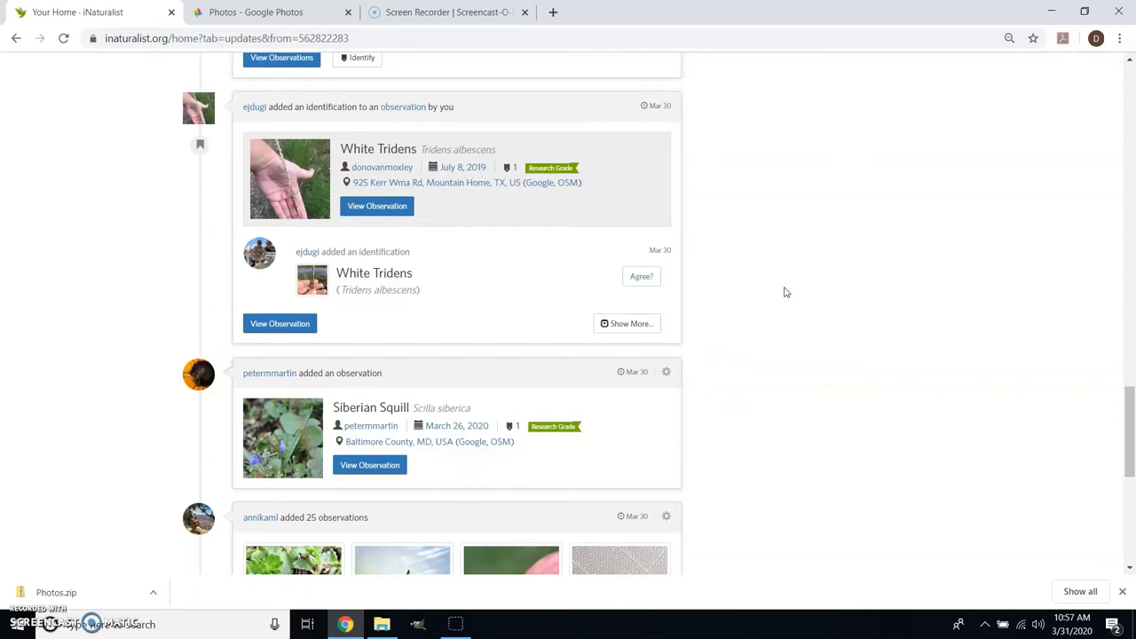
Open the White Tridens observation and scroll through its photo, map and Research Grade IDs.
left_click(304, 325)
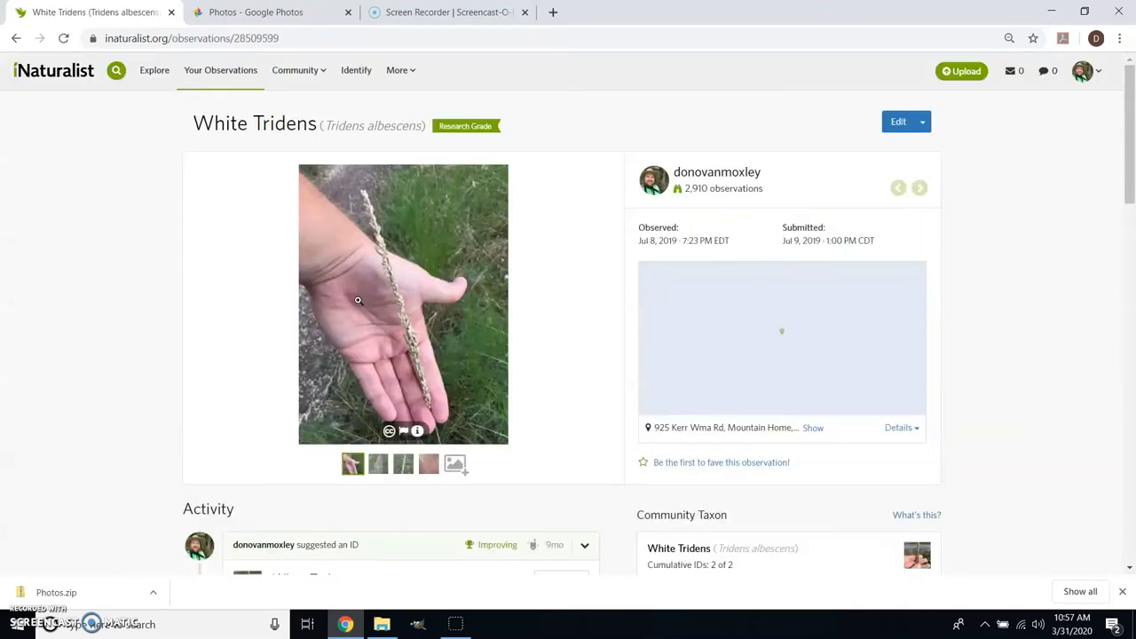
scroll(213, 325, "down", 3)
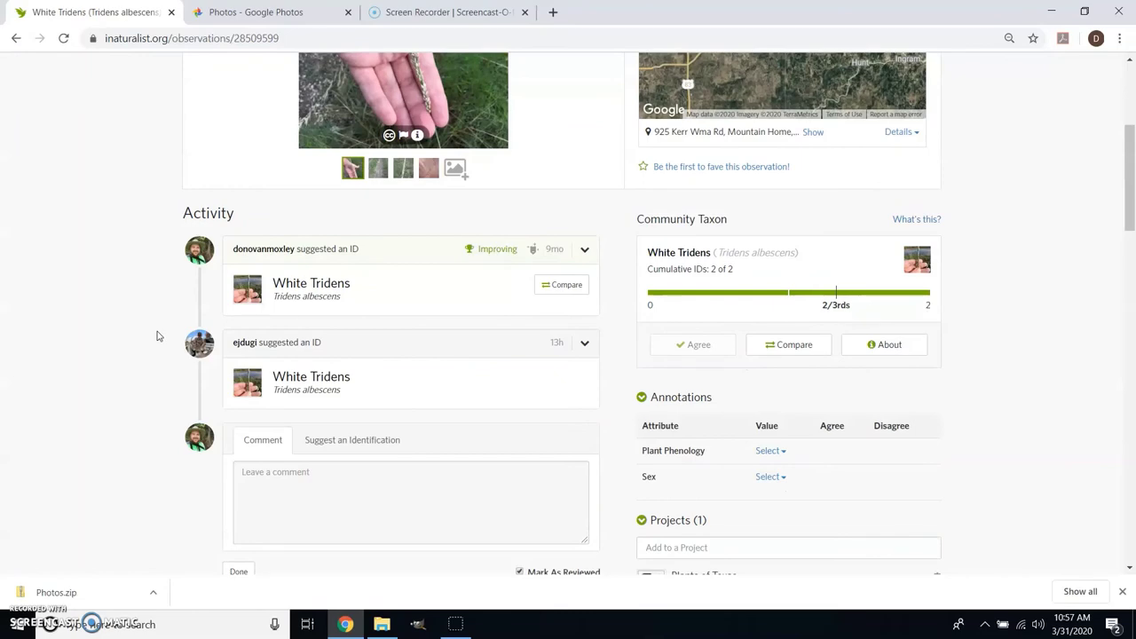
scroll(158, 337, "up", 3)
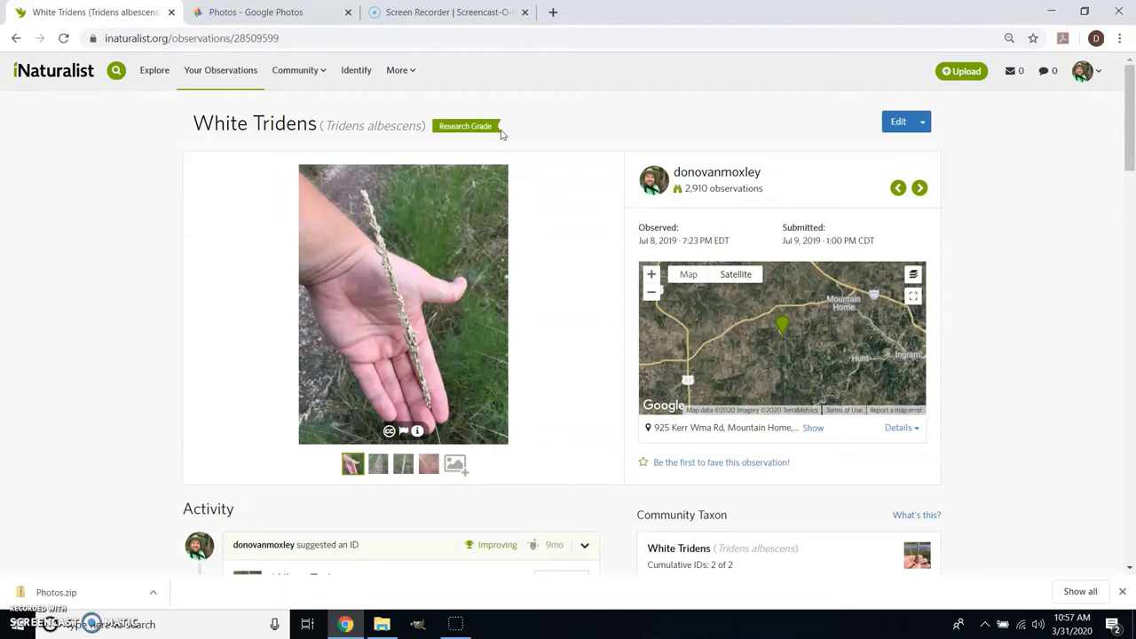
scroll(175, 316, "down", 3)
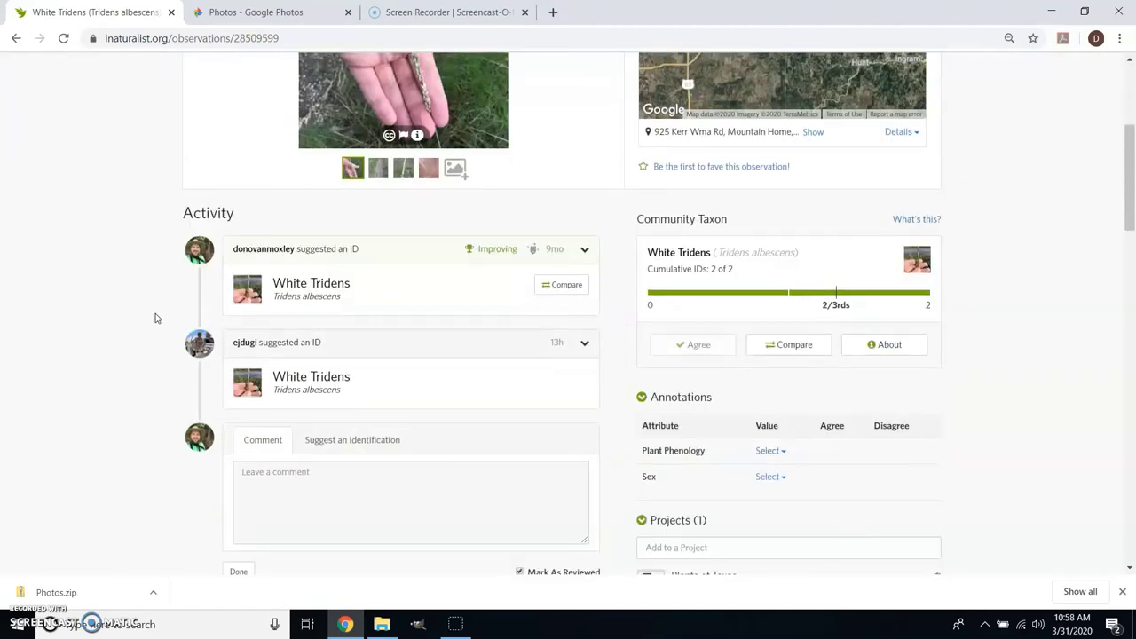
scroll(116, 315, "up", 3)
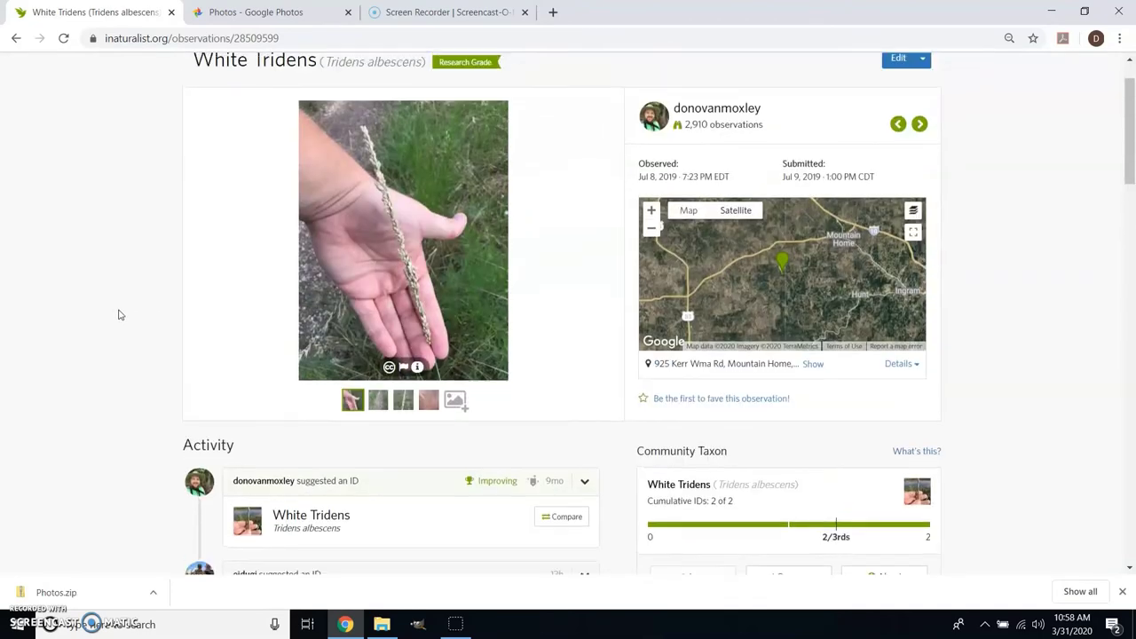
Go back to the home dashboard and scroll to the top of the All Updates feed.
left_click(16, 38)
scroll(743, 378, "up", 7)
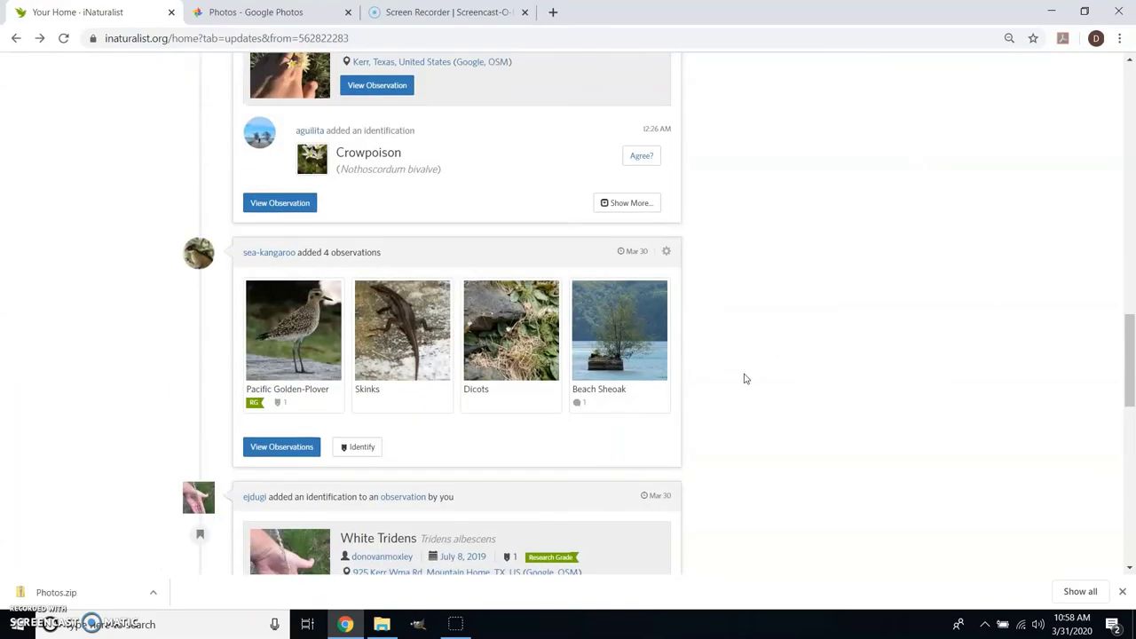
scroll(731, 391, "up", 10)
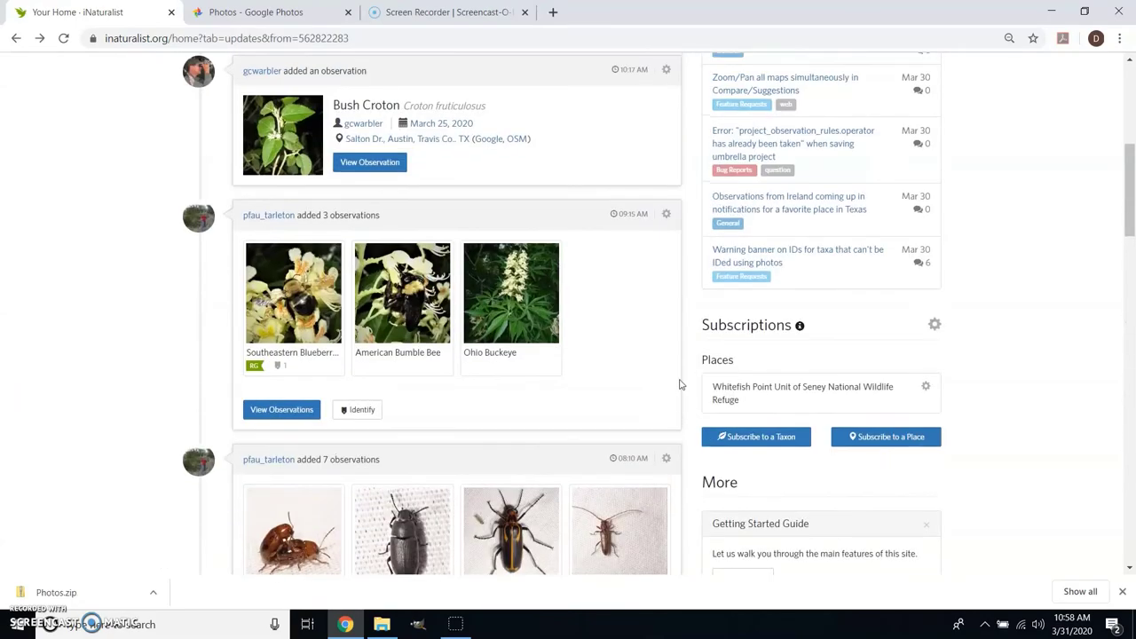
scroll(680, 385, "up", 3)
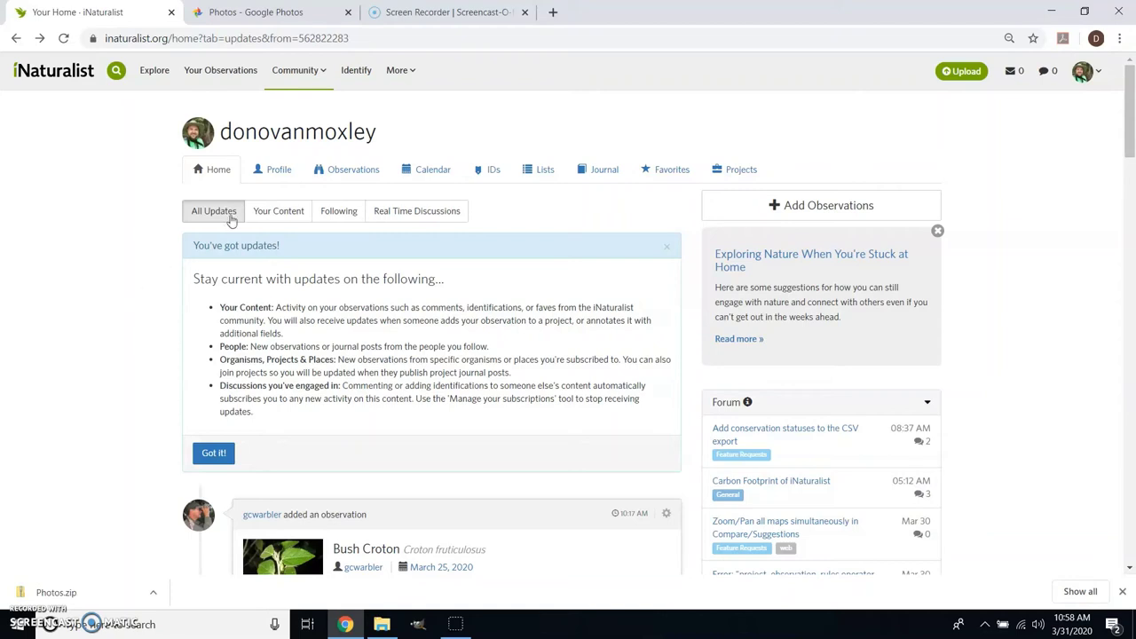
Open the Profile page and scroll through its bio, 2910 observations and 687 species.
left_click(267, 177)
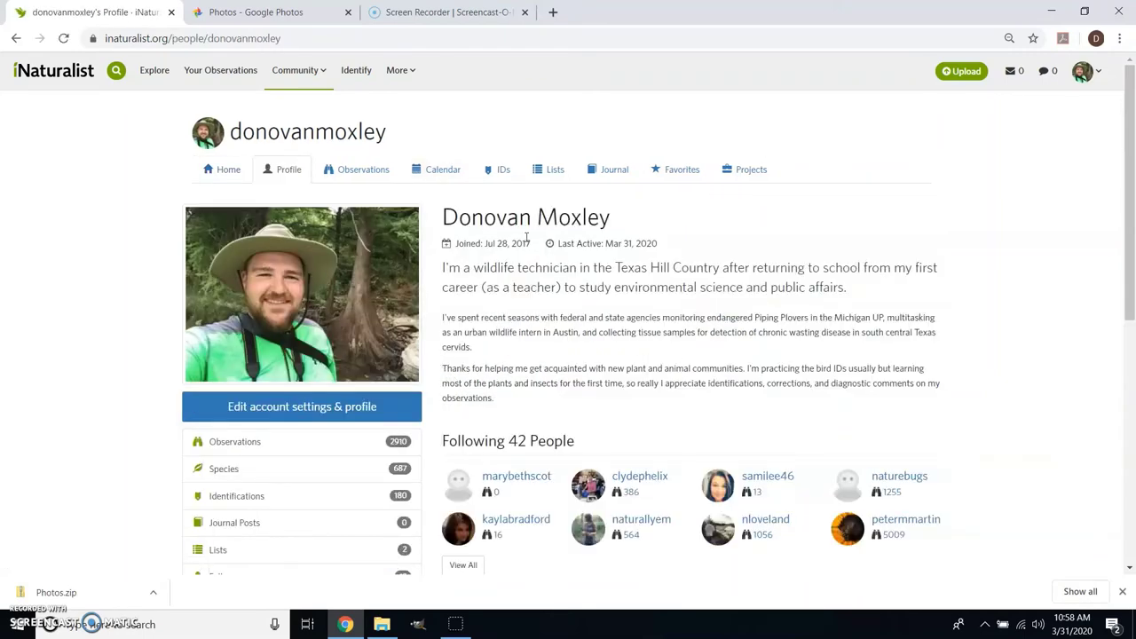
scroll(834, 390, "down", 3)
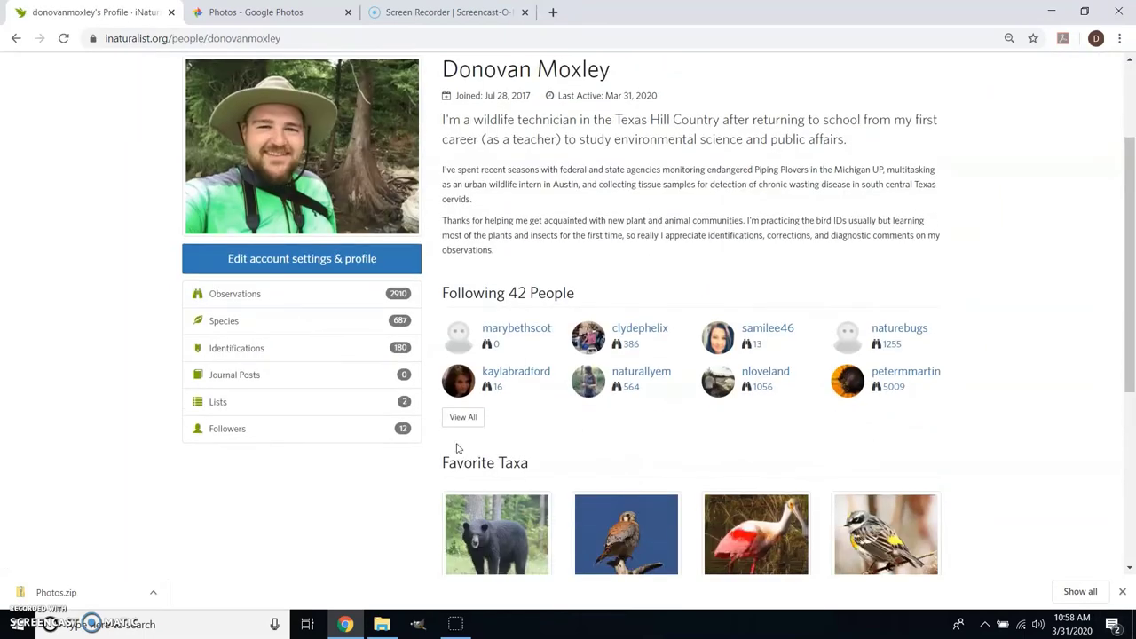
scroll(1132, 453, "down", 3)
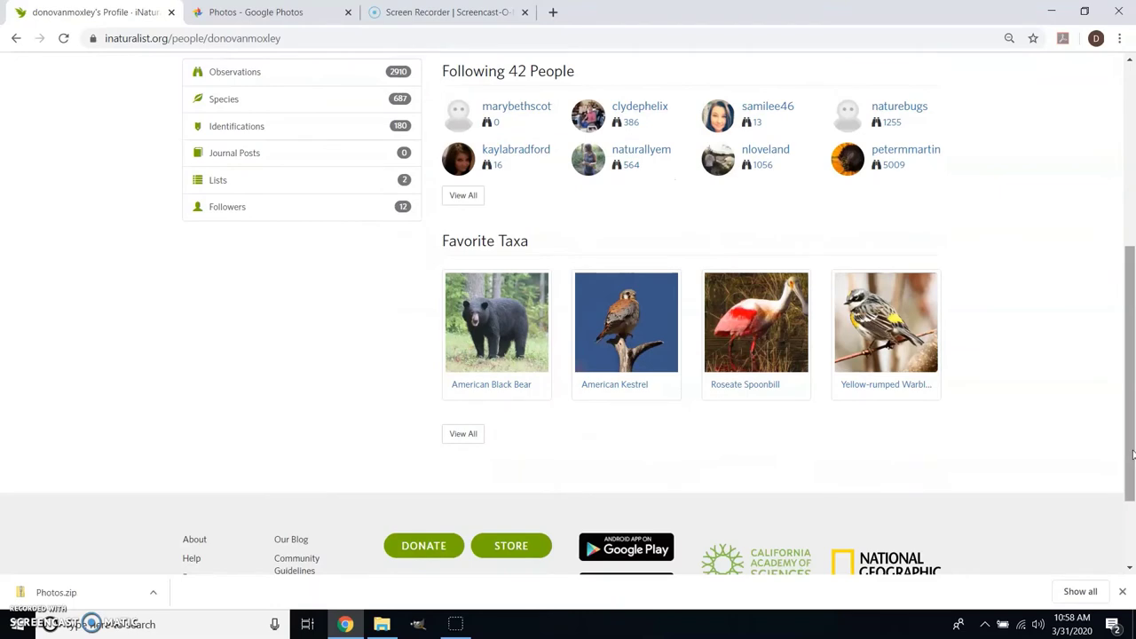
scroll(1103, 449, "up", 5)
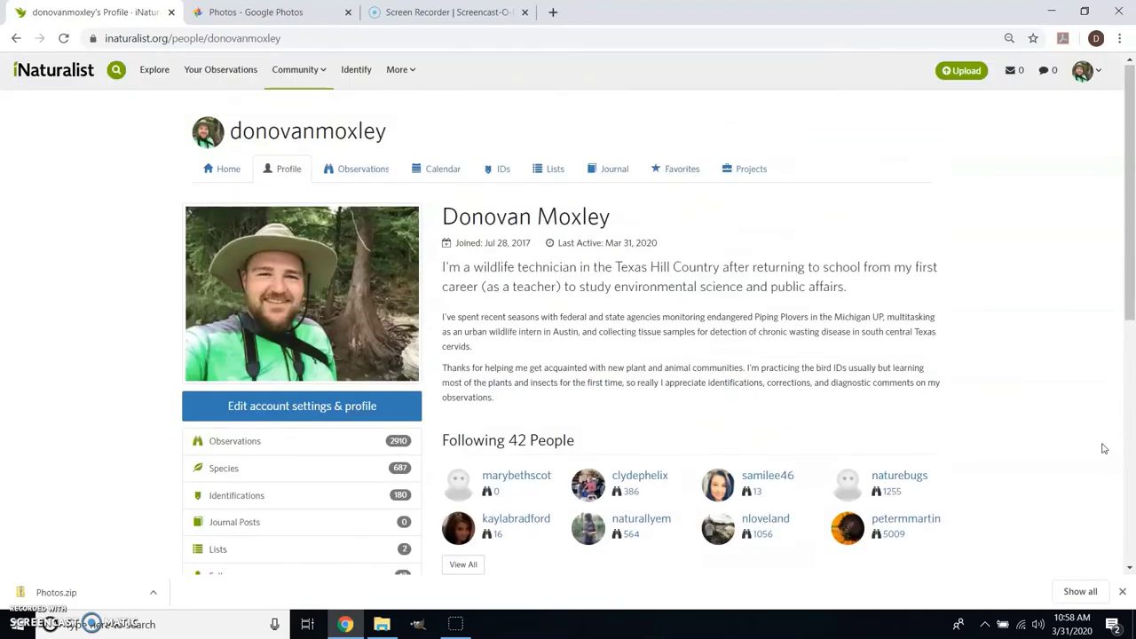
Open the Observations list, then view the Dakota Mock Vervain (Needs ID) observation page.
left_click(364, 174)
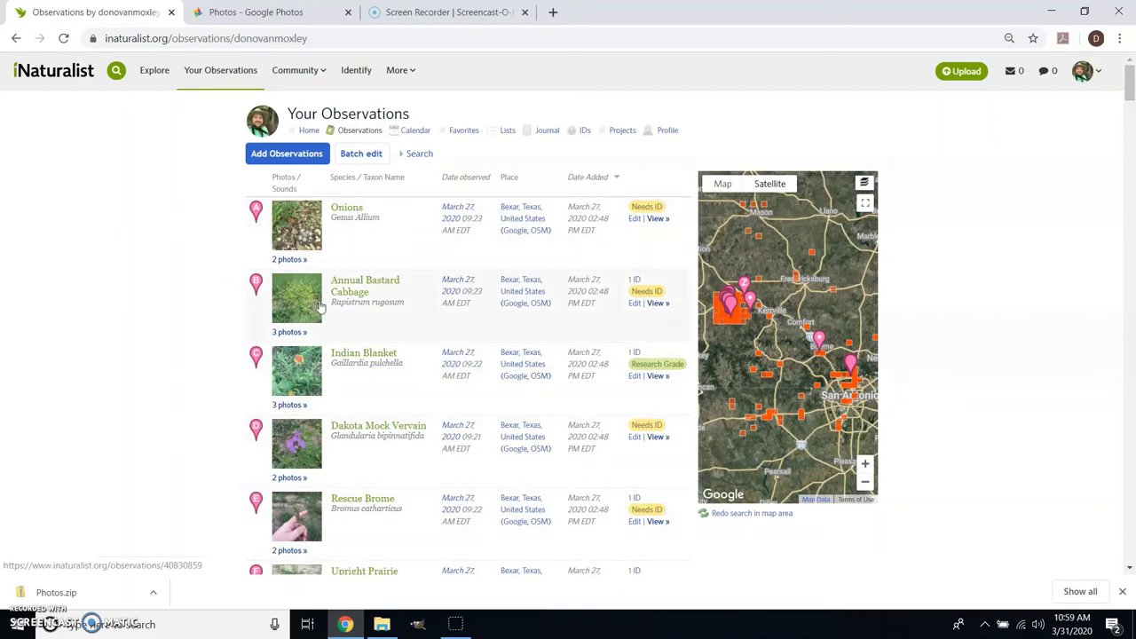
left_click(392, 427)
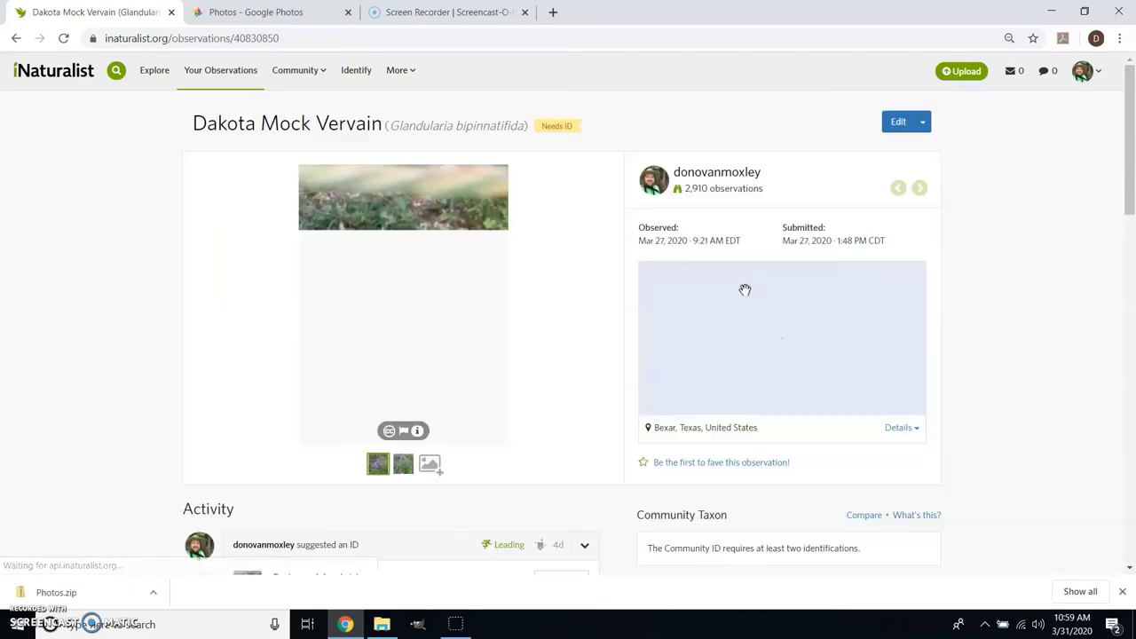
scroll(421, 322, "down", 3)
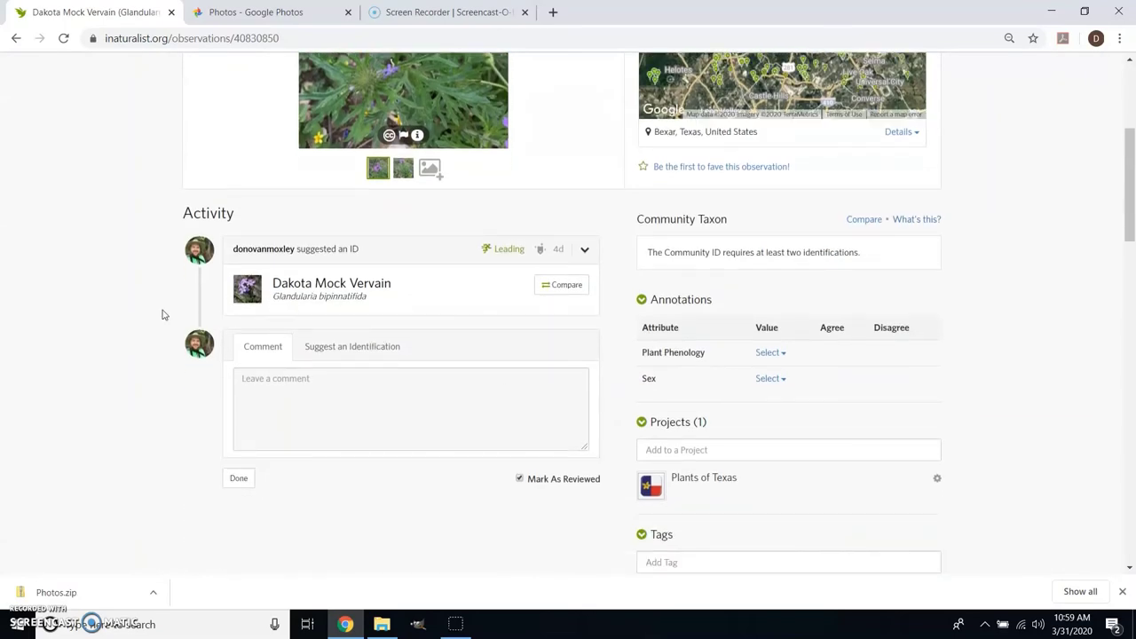
scroll(163, 314, "up", 3)
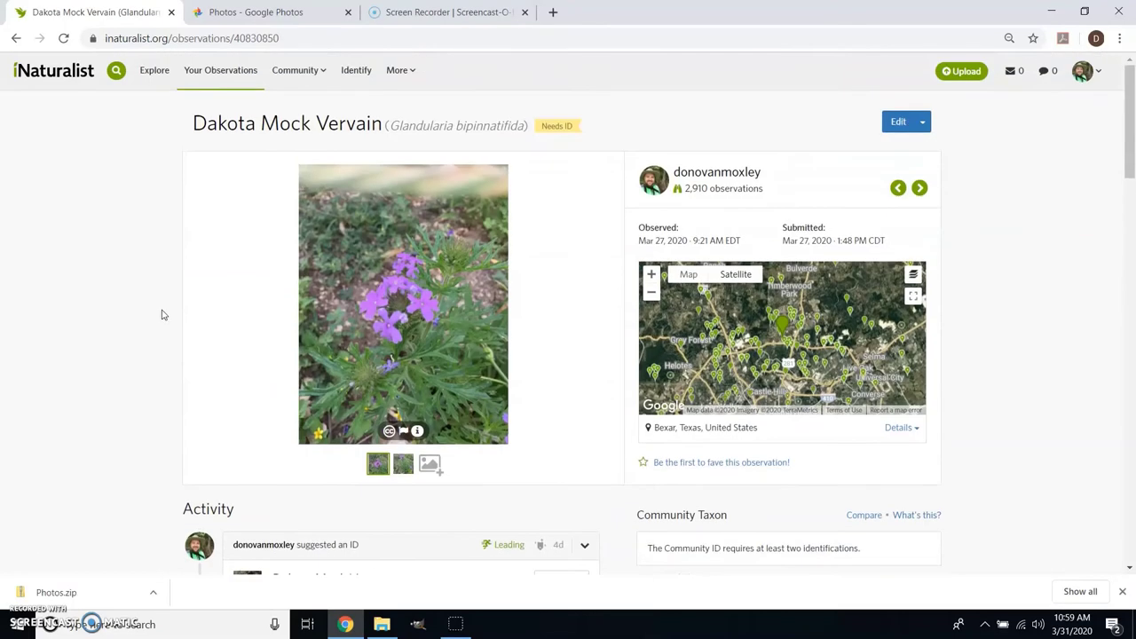
Go back to Your Observations, then open the Favorites page of four favorited photos.
left_click(16, 38)
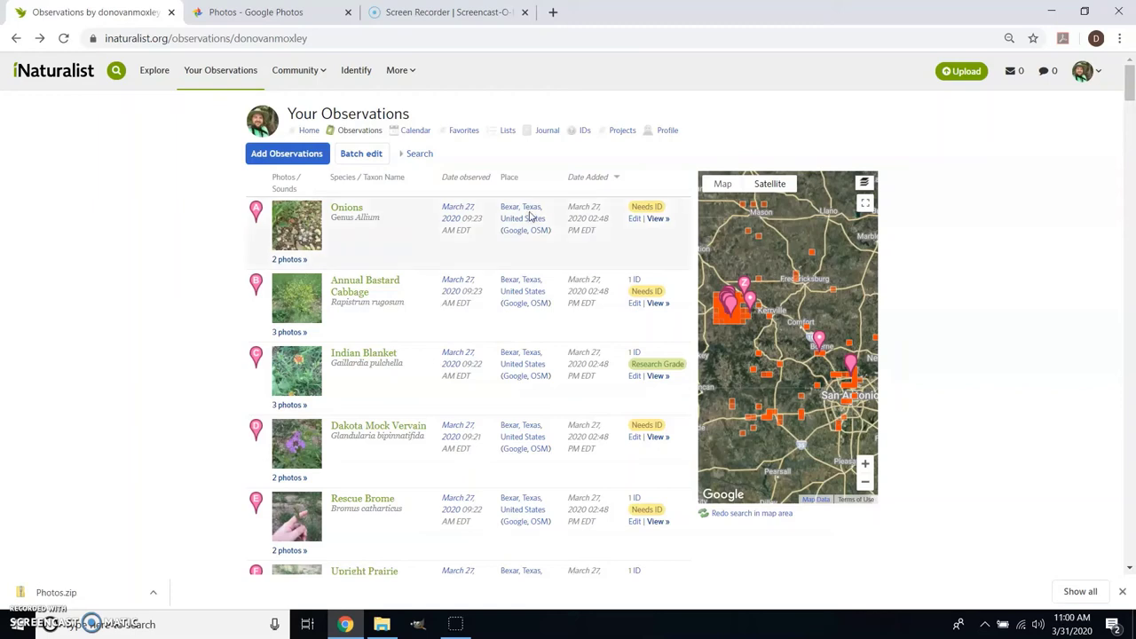
left_click(455, 135)
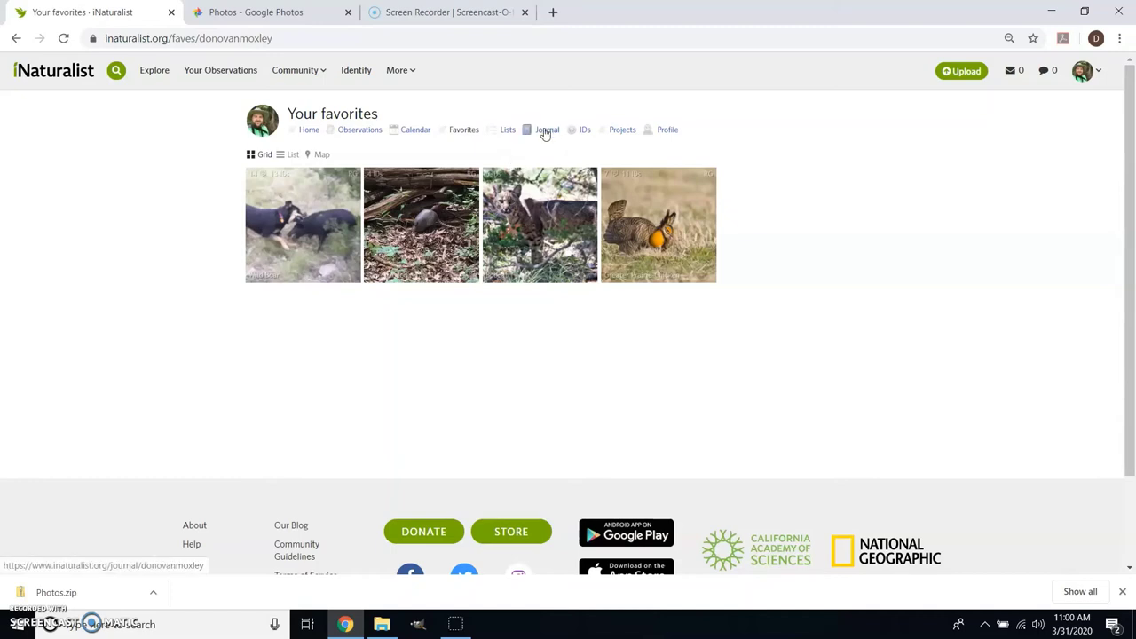
View your IDs page, then the Projects page listing seven joined projects.
left_click(587, 134)
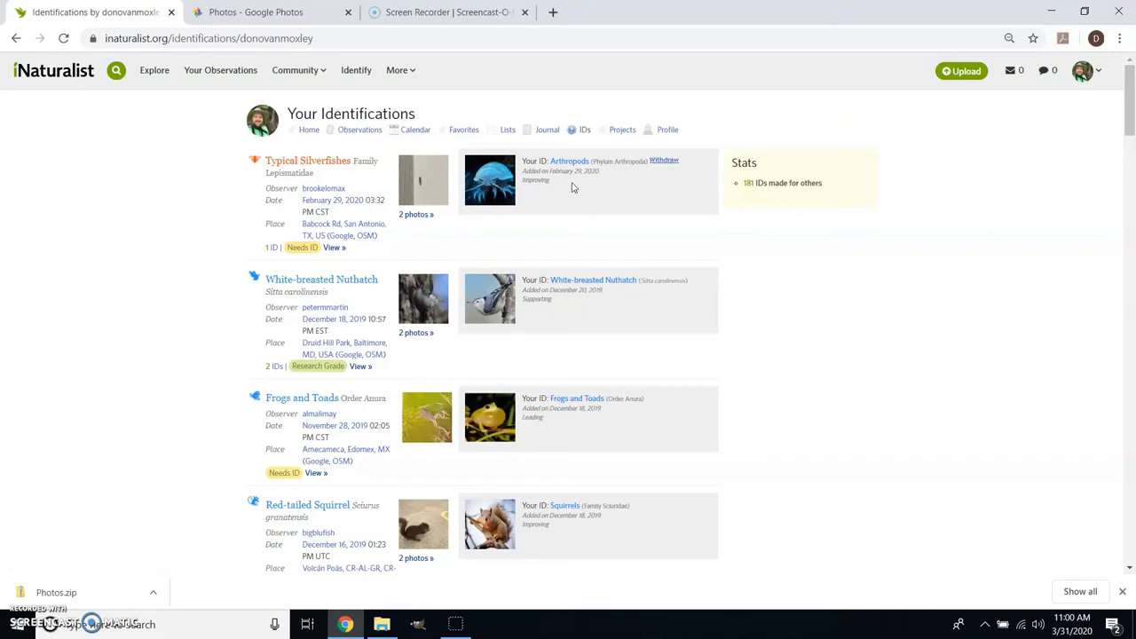
left_click(622, 129)
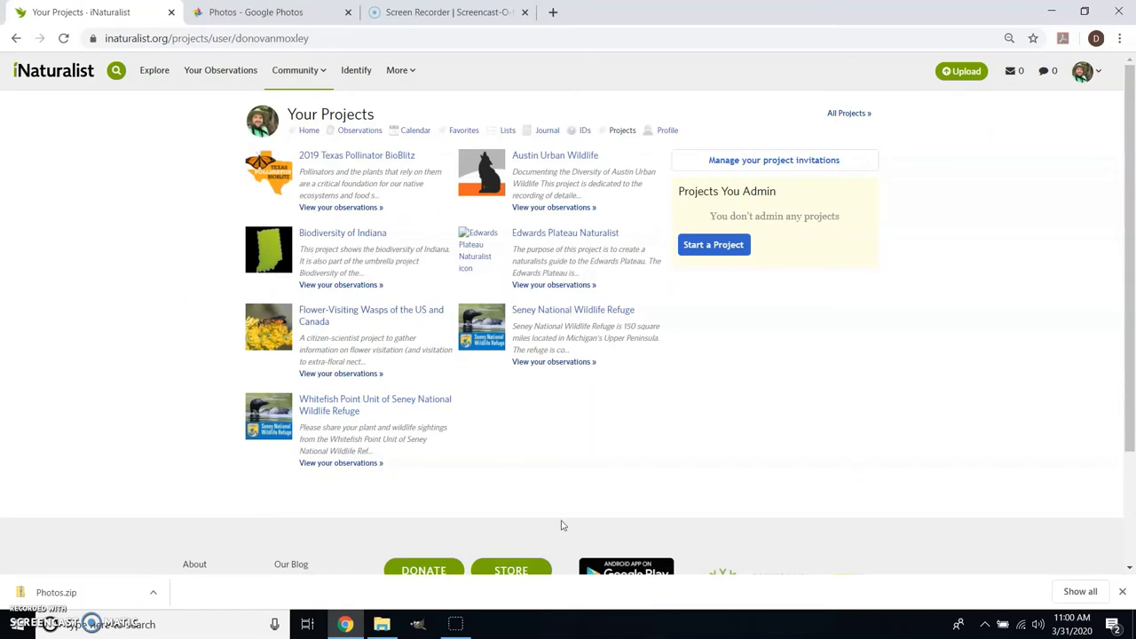
Open the Whitefish Point Unit project and pan its map around the observation markers.
left_click(324, 411)
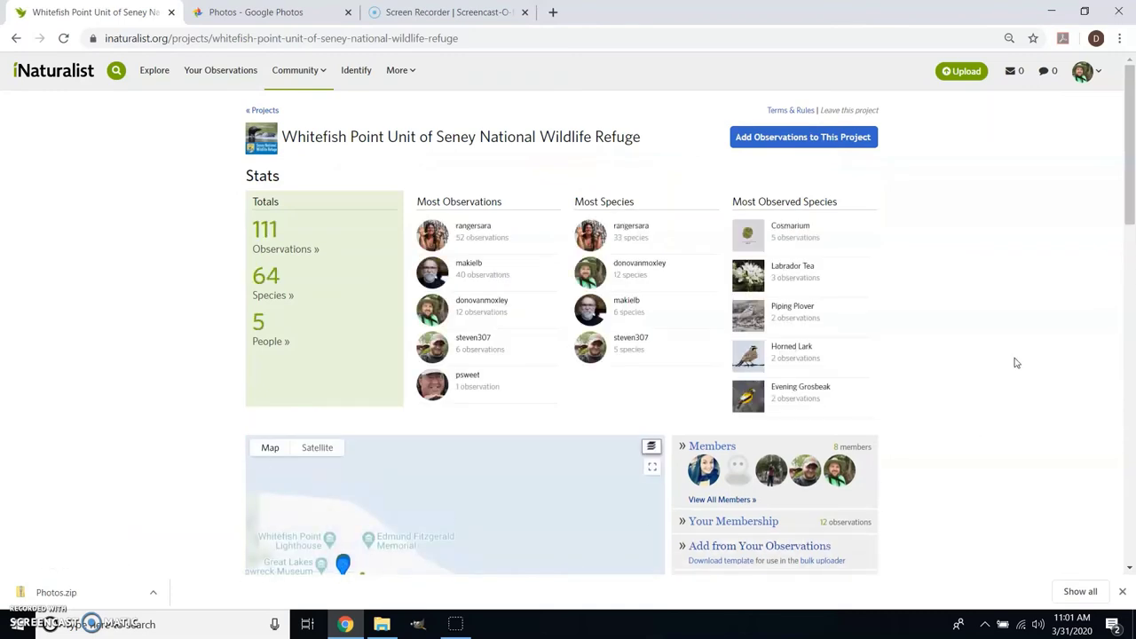
scroll(1016, 363, "down", 2)
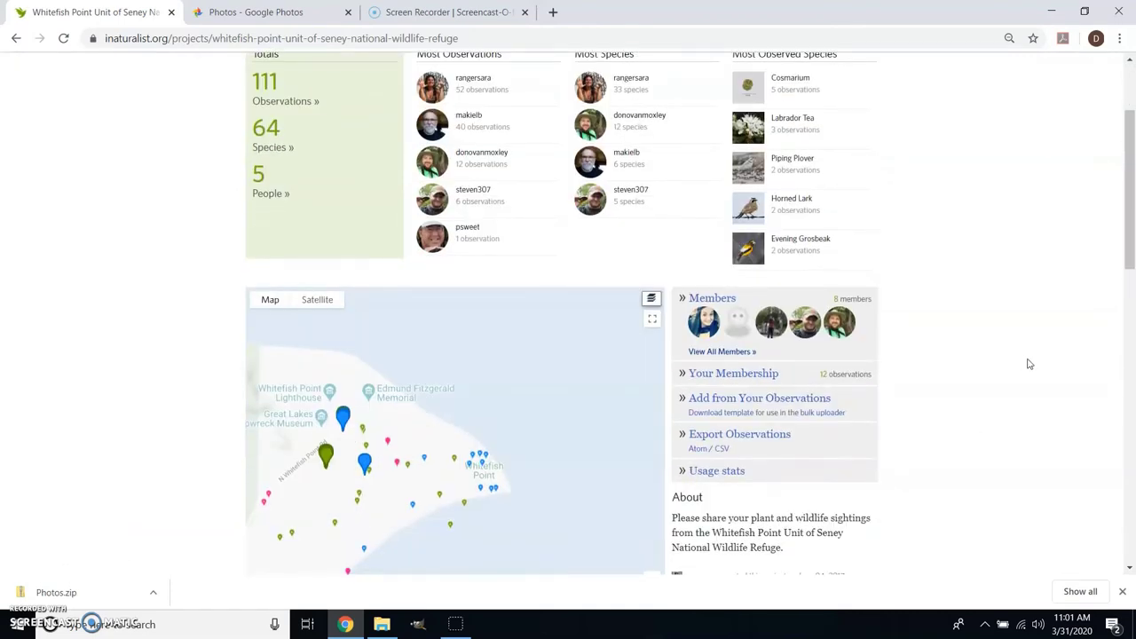
scroll(1029, 364, "down", 1)
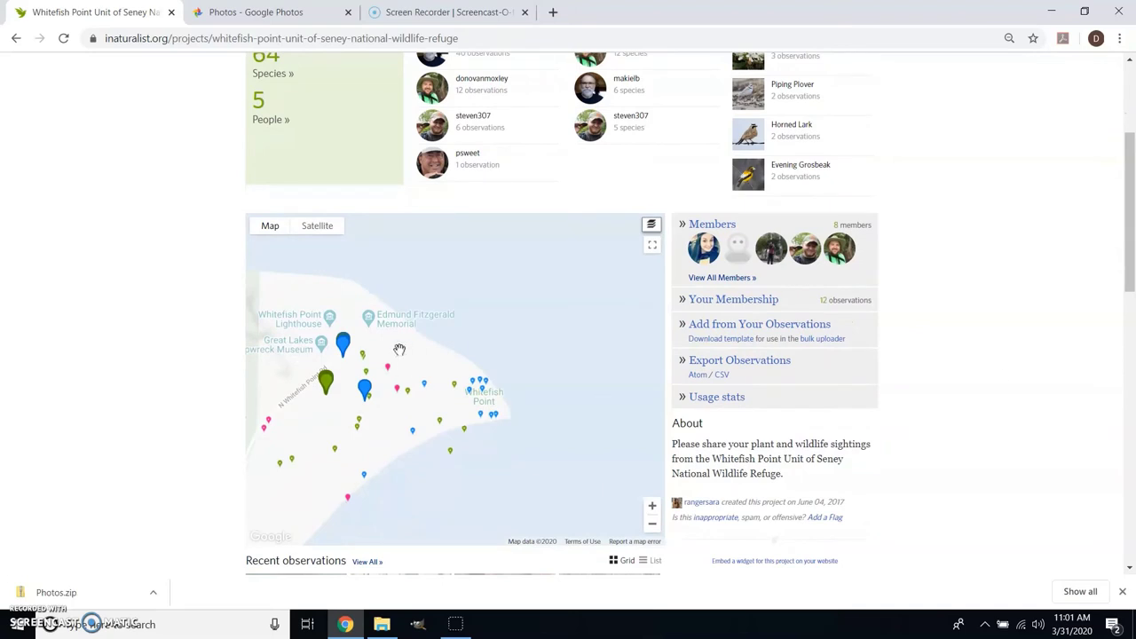
scroll(479, 378, "down", 3)
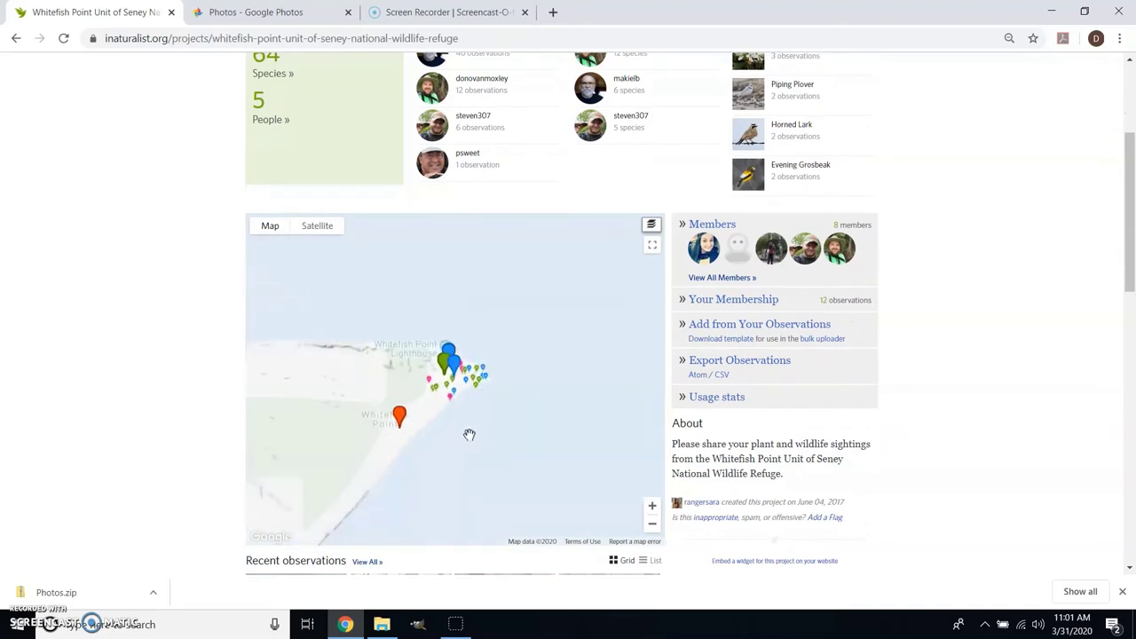
left_click_drag(469, 435, 551, 409)
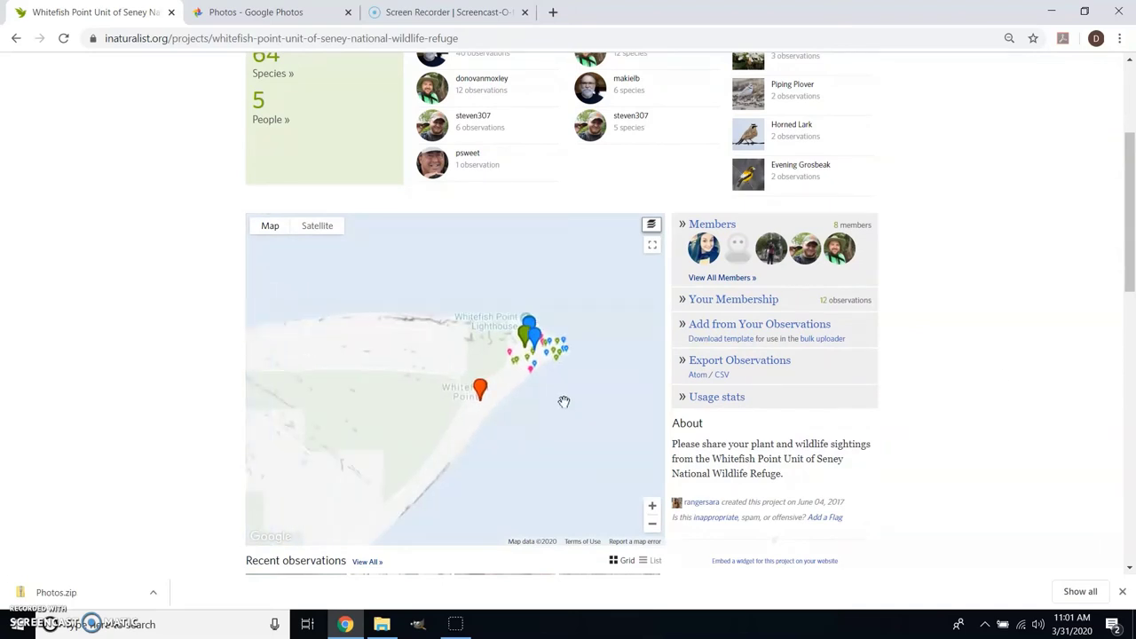
Shift the project map out to the surrounding Great Lakes region, then return to the top.
scroll(564, 402, "down", 4)
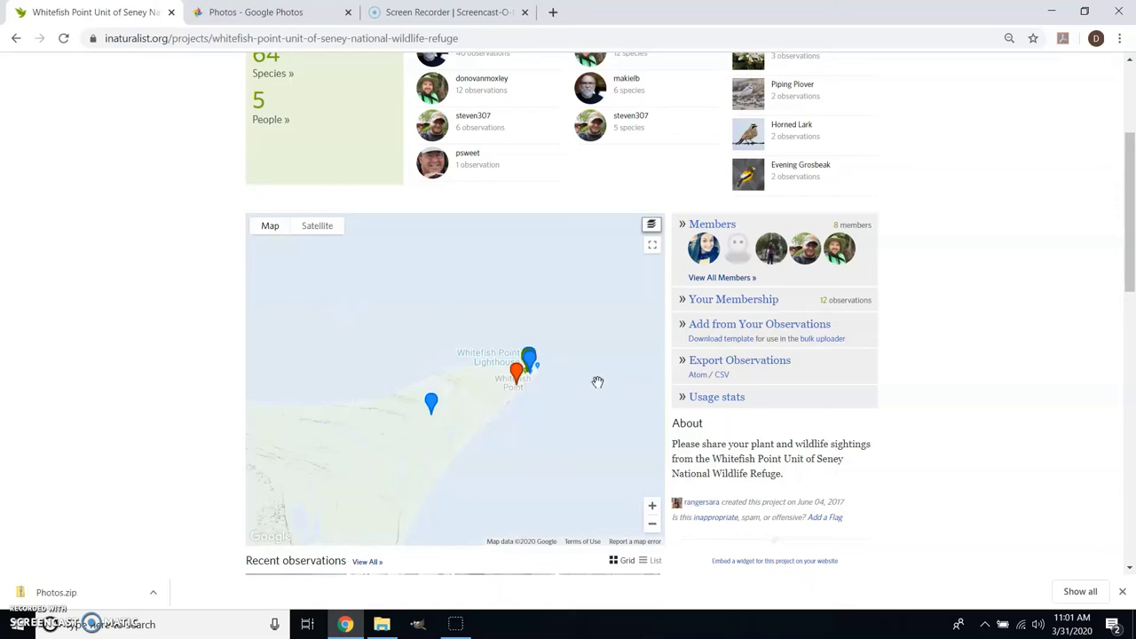
scroll(588, 383, "down", 2)
scroll(586, 382, "down", 1)
left_click_drag(588, 476, 447, 284)
scroll(568, 350, "down", 1)
scroll(538, 375, "down", 2)
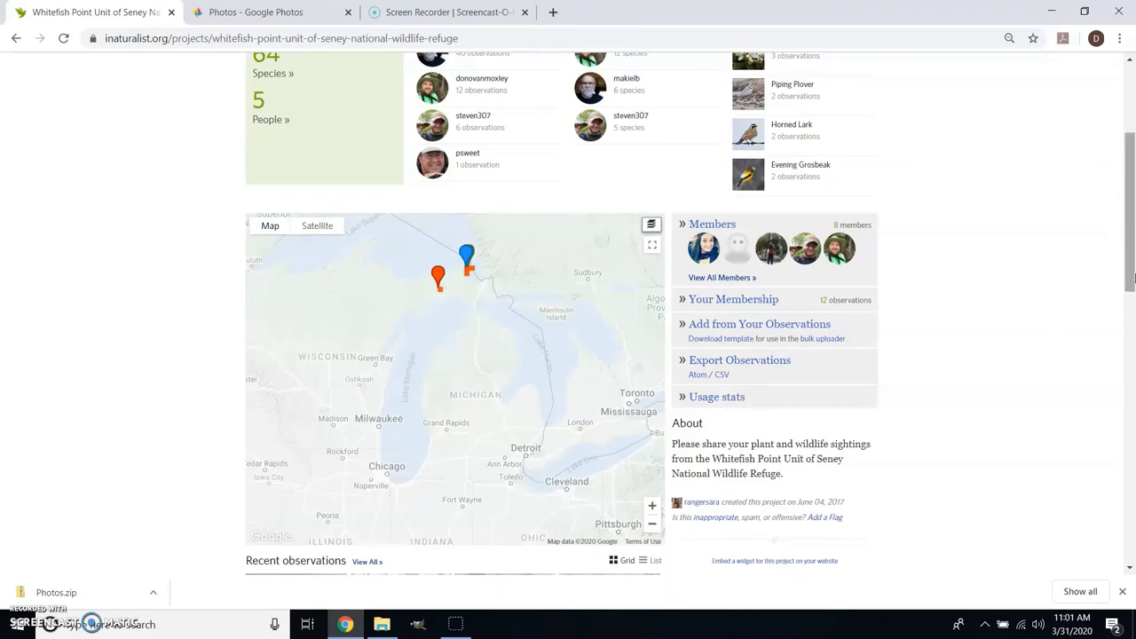
scroll(267, 242, "up", 3)
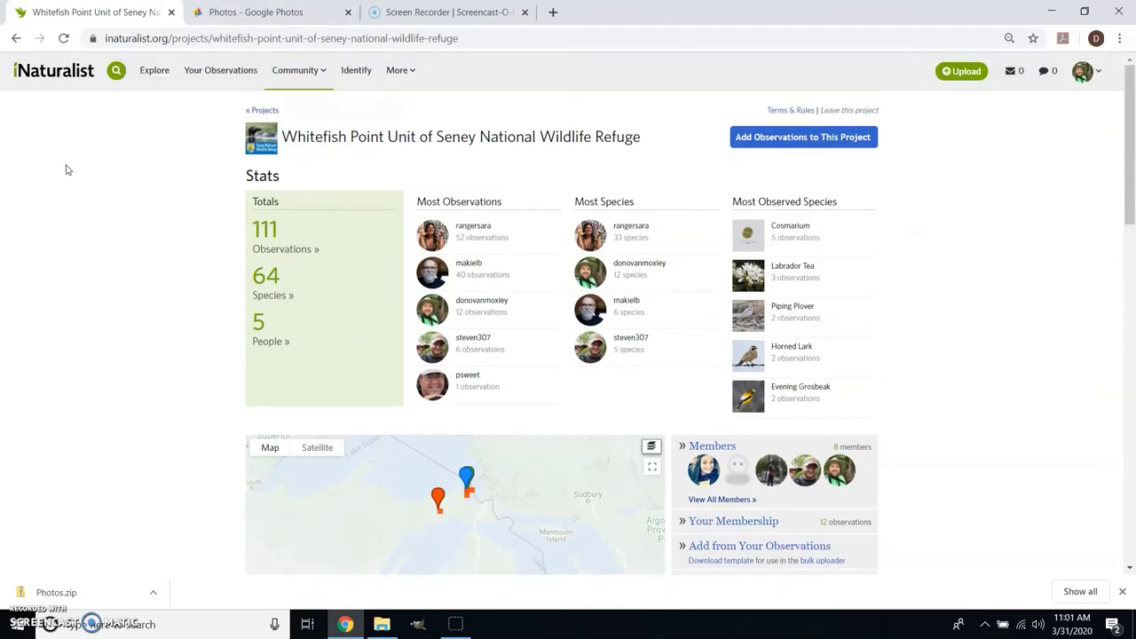
From your projects, open the 2019 Texas Pollinator BioBlitz project and scroll through it.
left_click(16, 38)
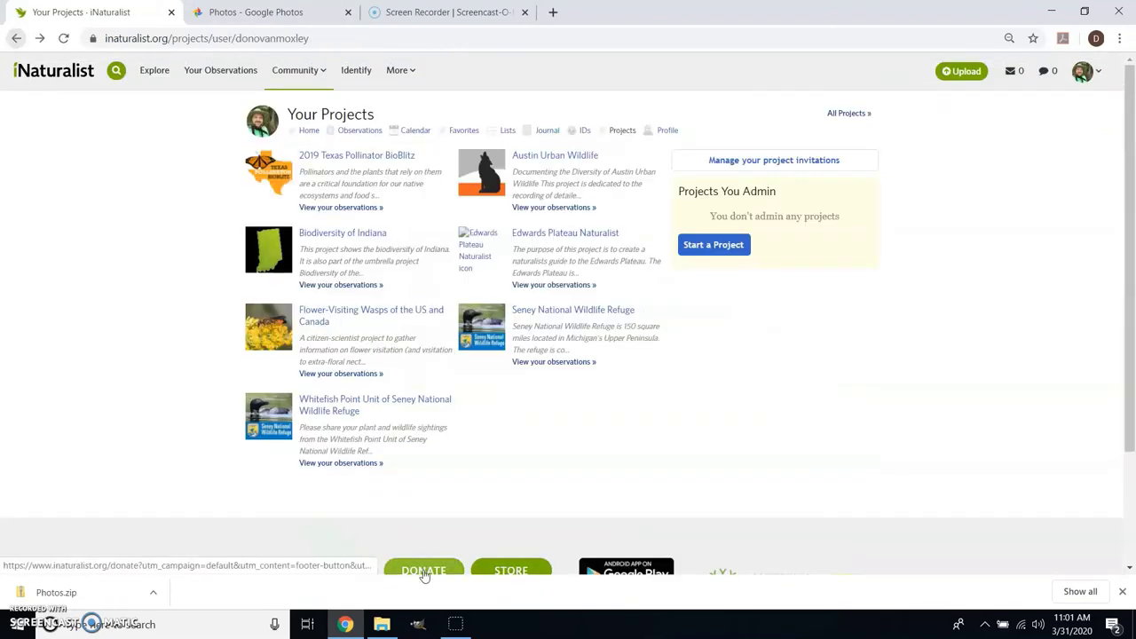
left_click(395, 156)
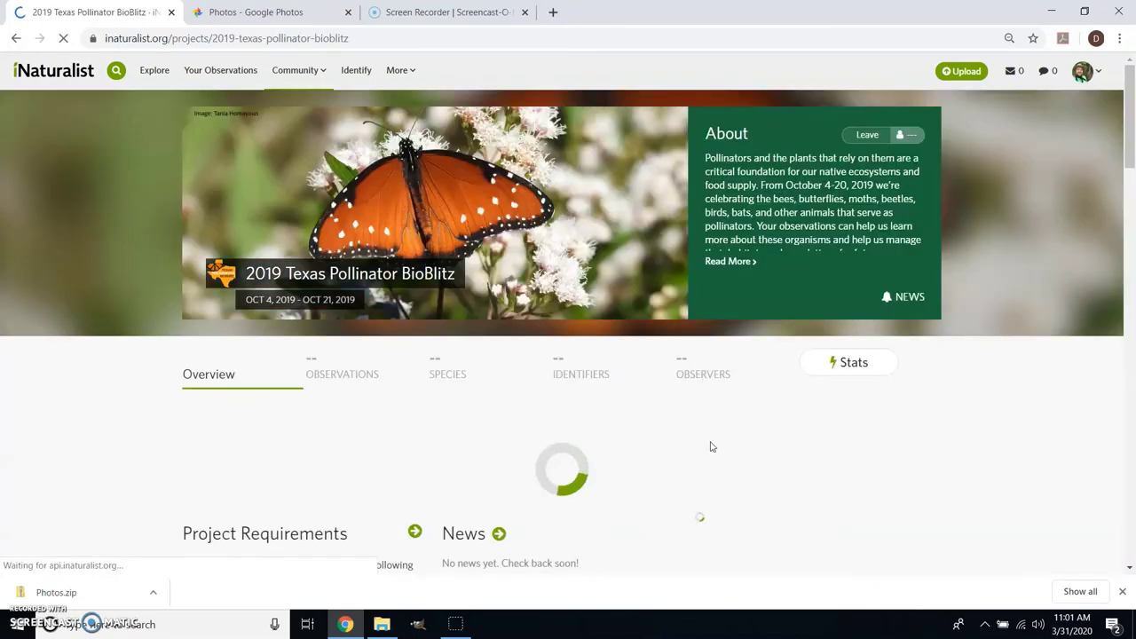
scroll(714, 446, "down", 1)
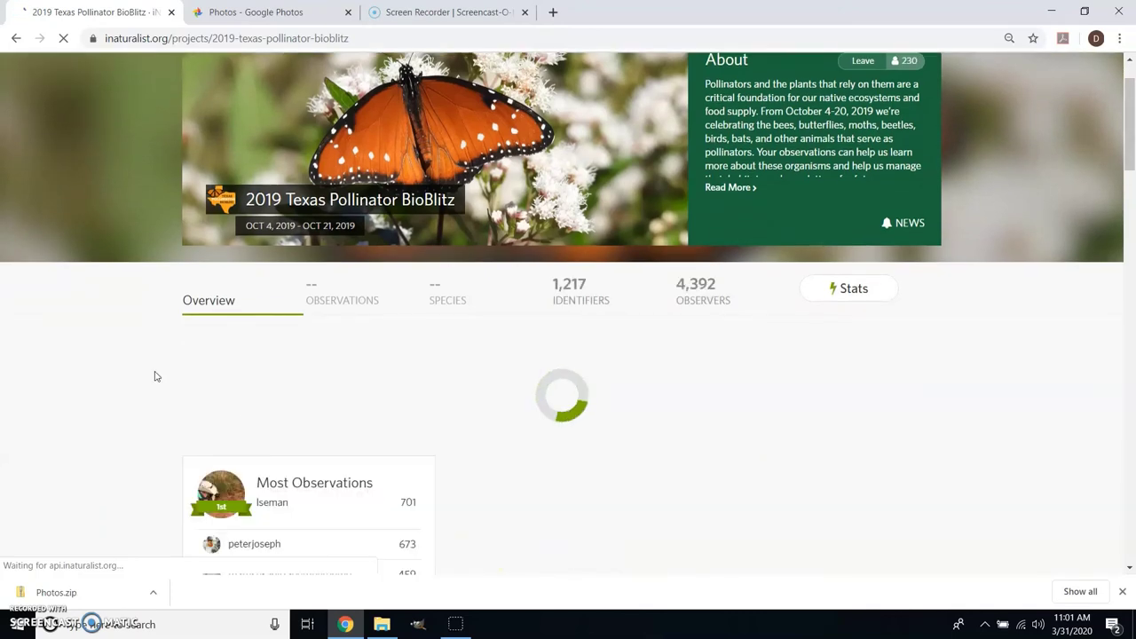
scroll(120, 348, "down", 2)
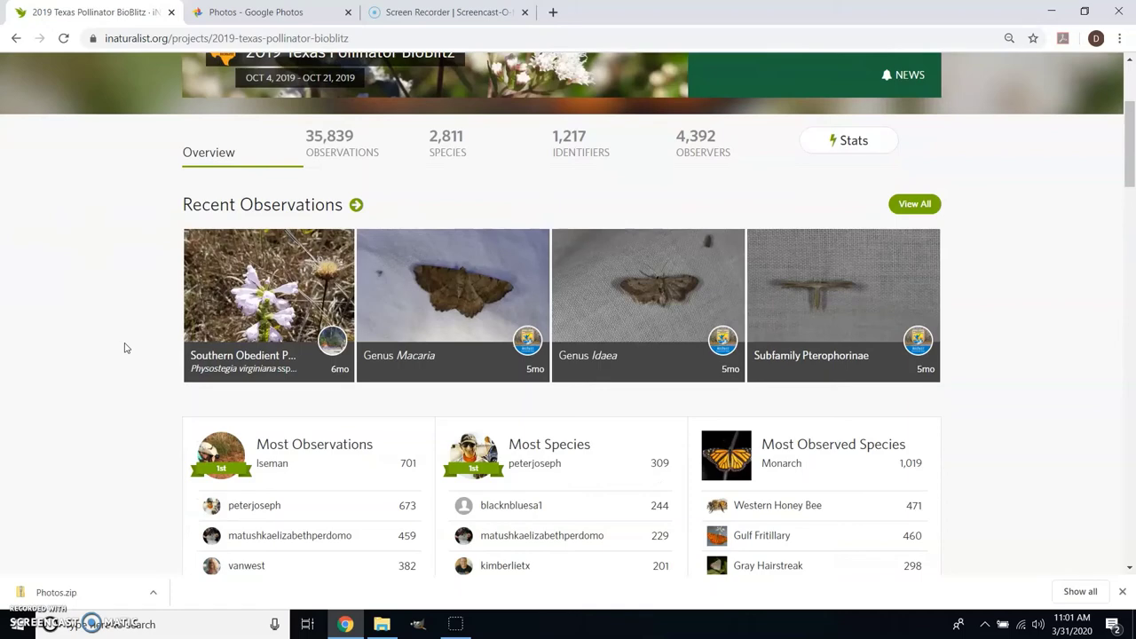
scroll(125, 348, "up", 1)
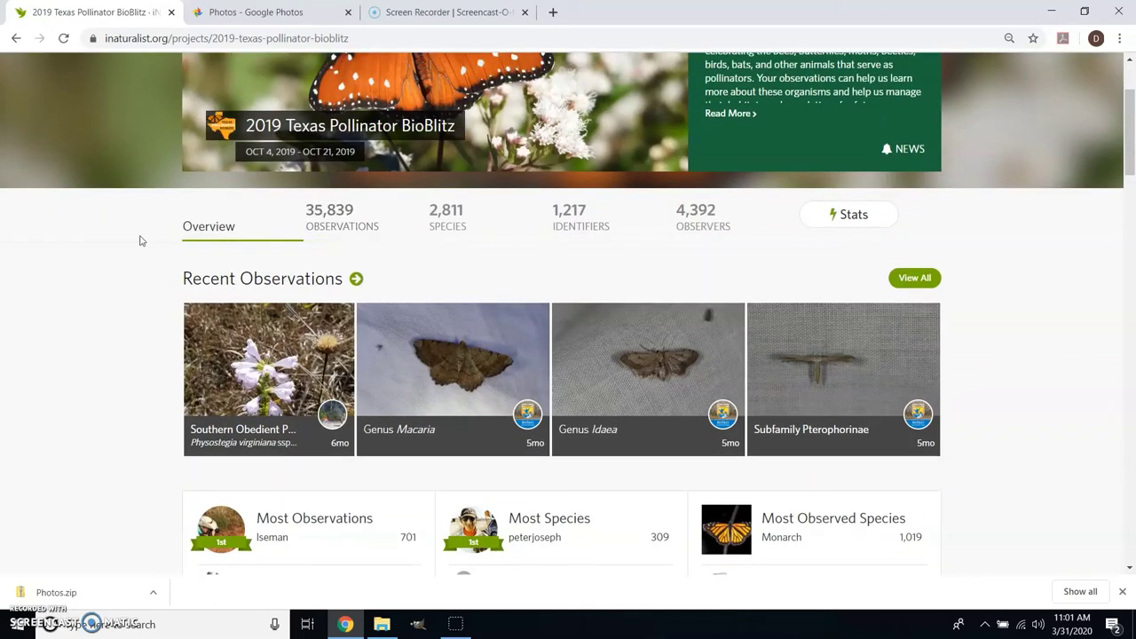
scroll(133, 248, "up", 2)
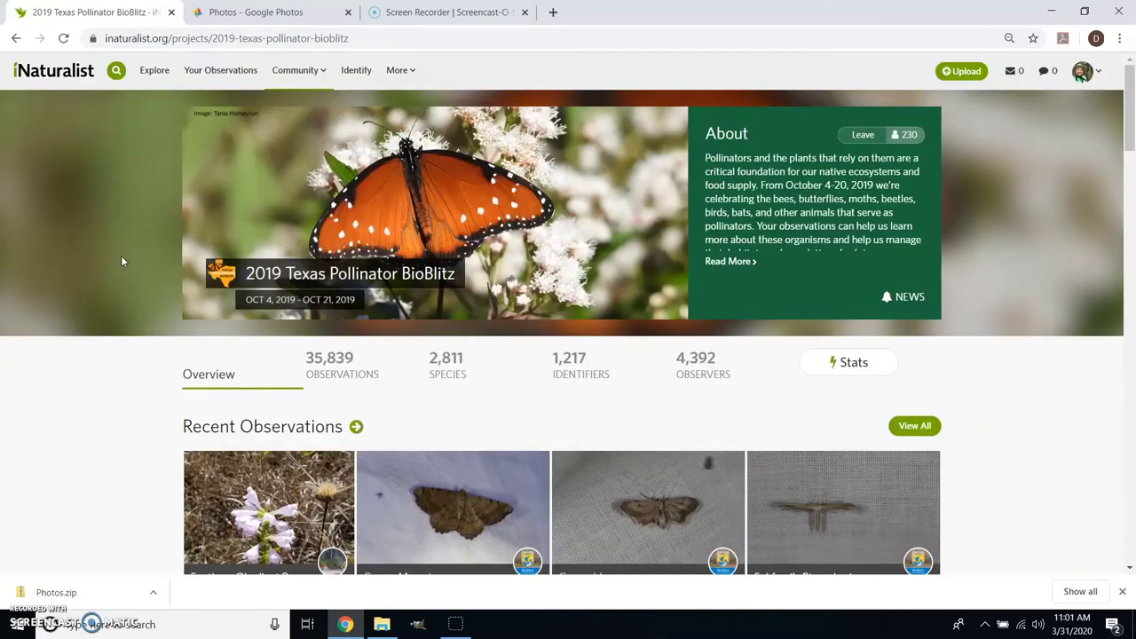
Return to Projects, open the Add Observations upload page, and snap it beside the Photos folder.
left_click(15, 40)
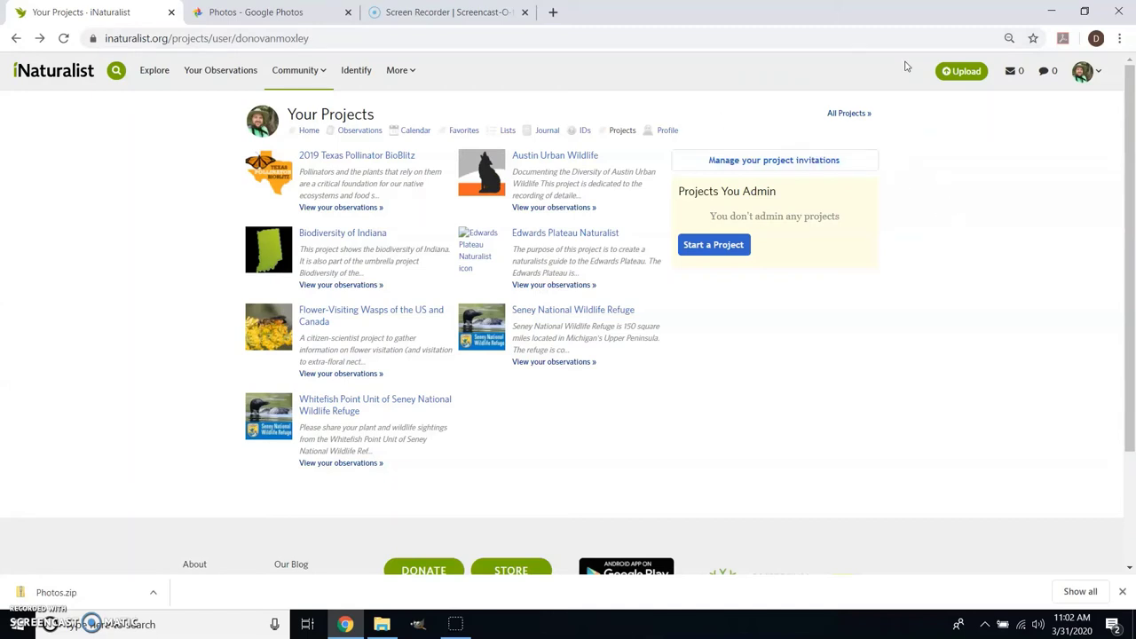
left_click(956, 74)
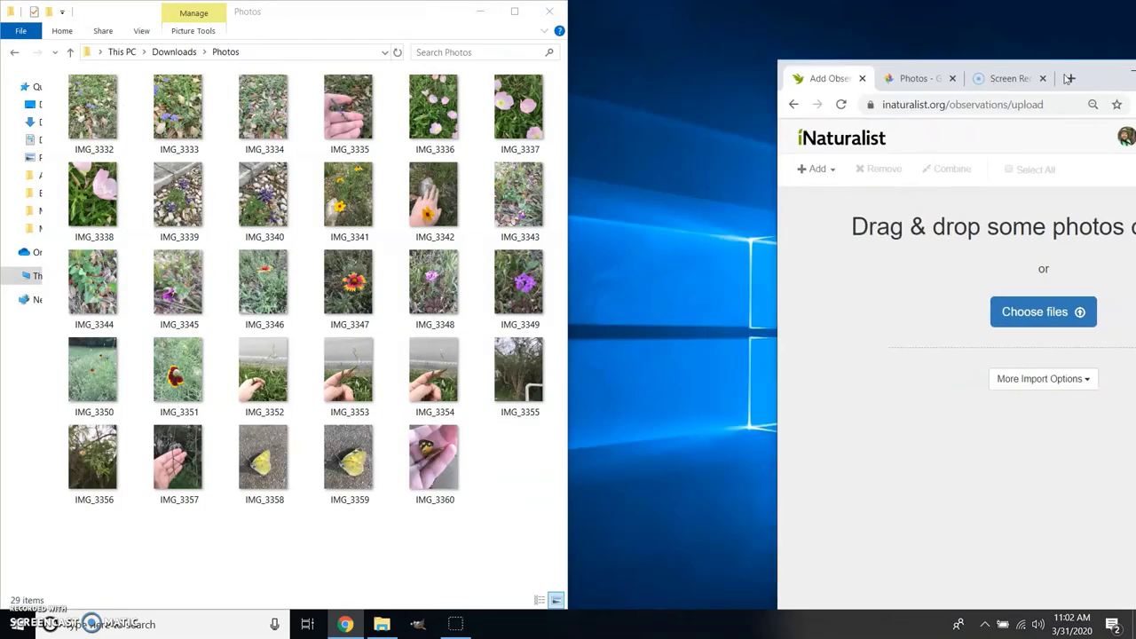
key("super+Right")
left_click(555, 221)
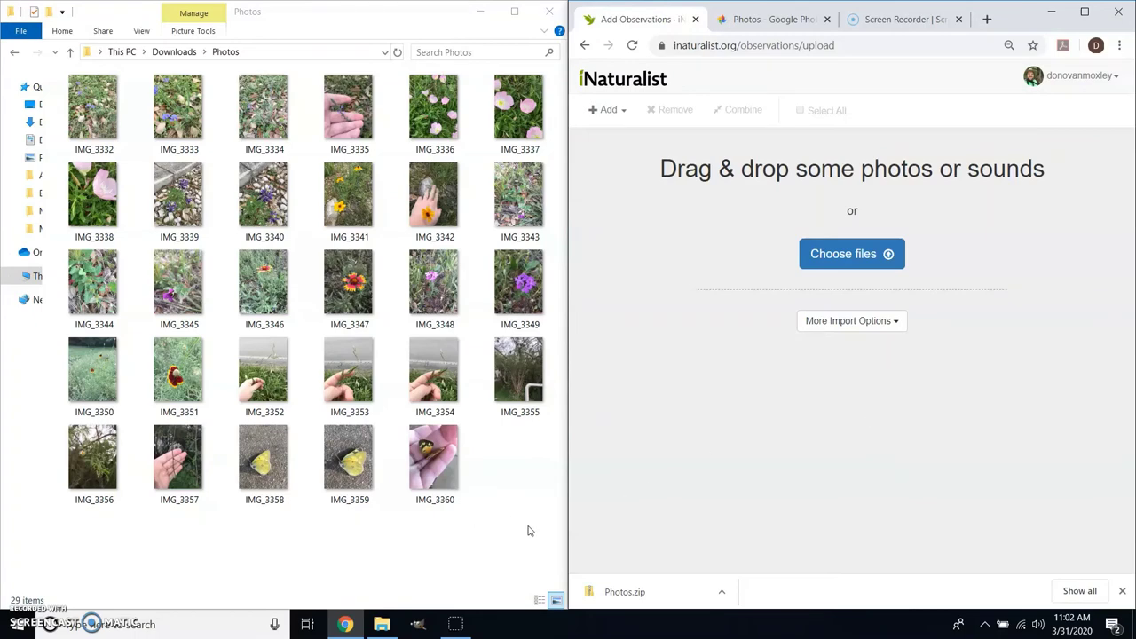
Select all 29 photos in the Photos folder and drop them onto the uploader.
left_click_drag(530, 527, 95, 120)
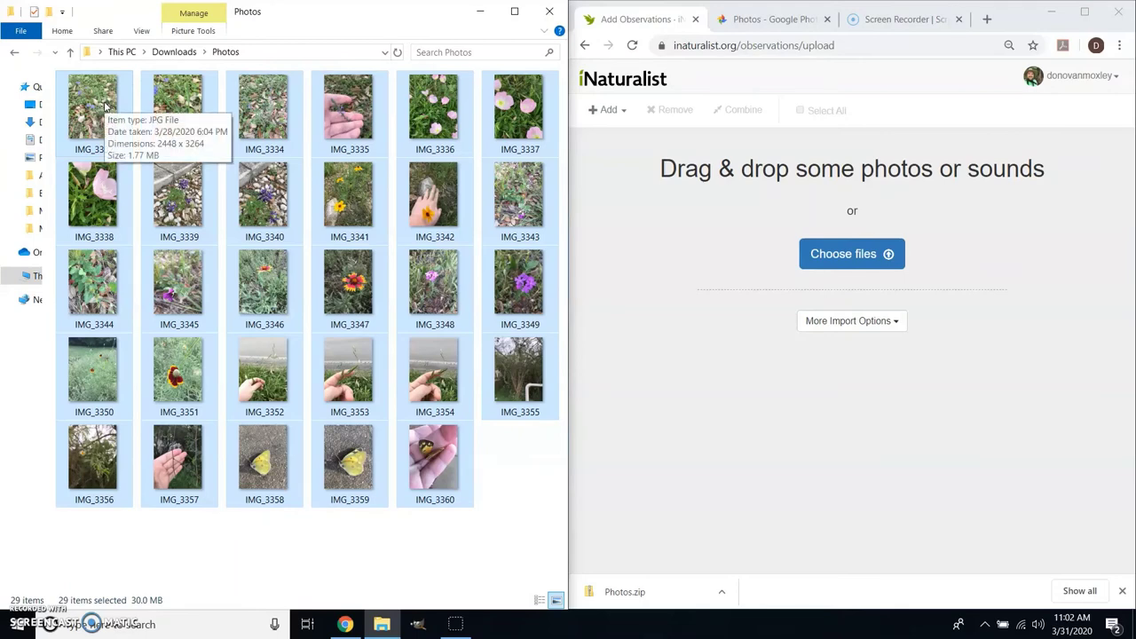
left_click_drag(104, 104, 887, 243)
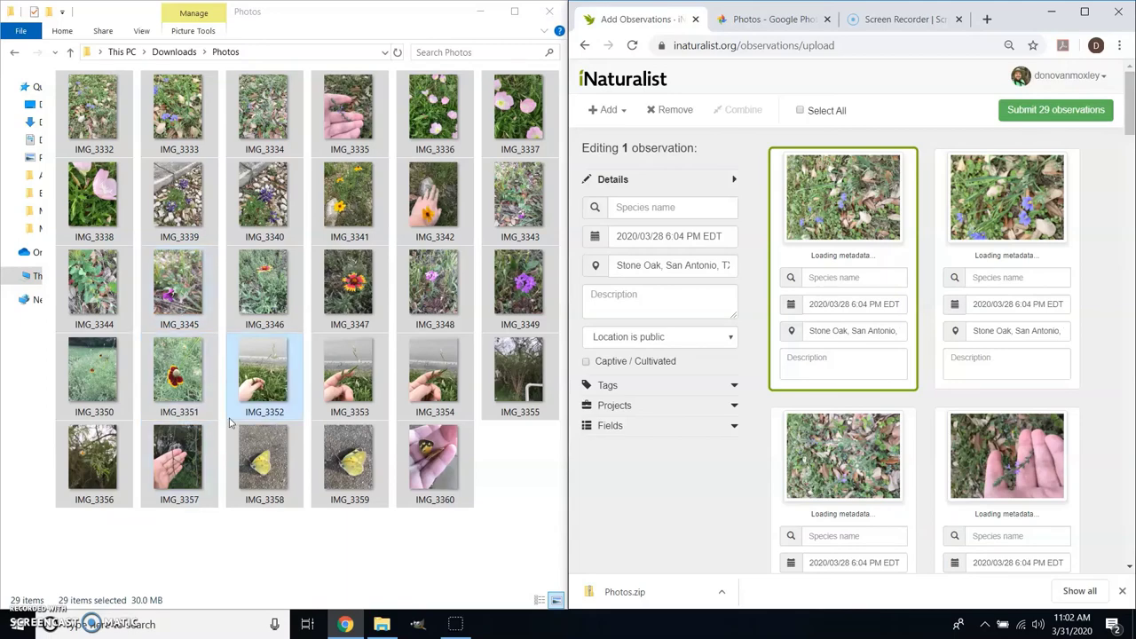
Maximize the browser and scroll through the 29 upload cards dated 2020/03/28.
left_click_drag(1026, 20, 528, 10)
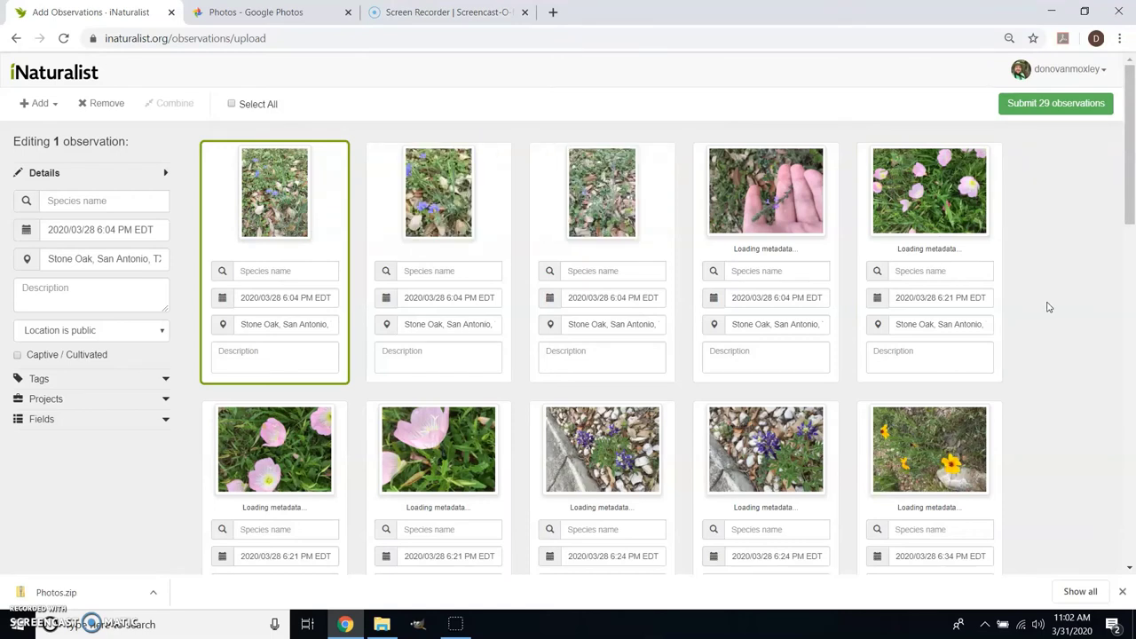
left_click_drag(1125, 151, 1133, 476)
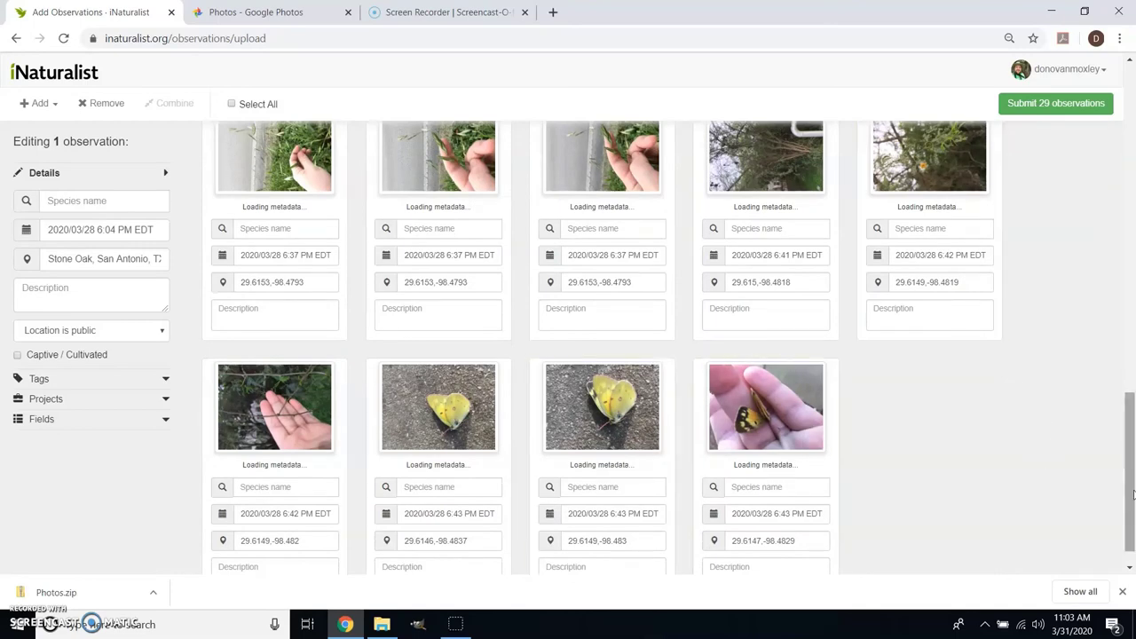
left_click_drag(1133, 493, 1133, 244)
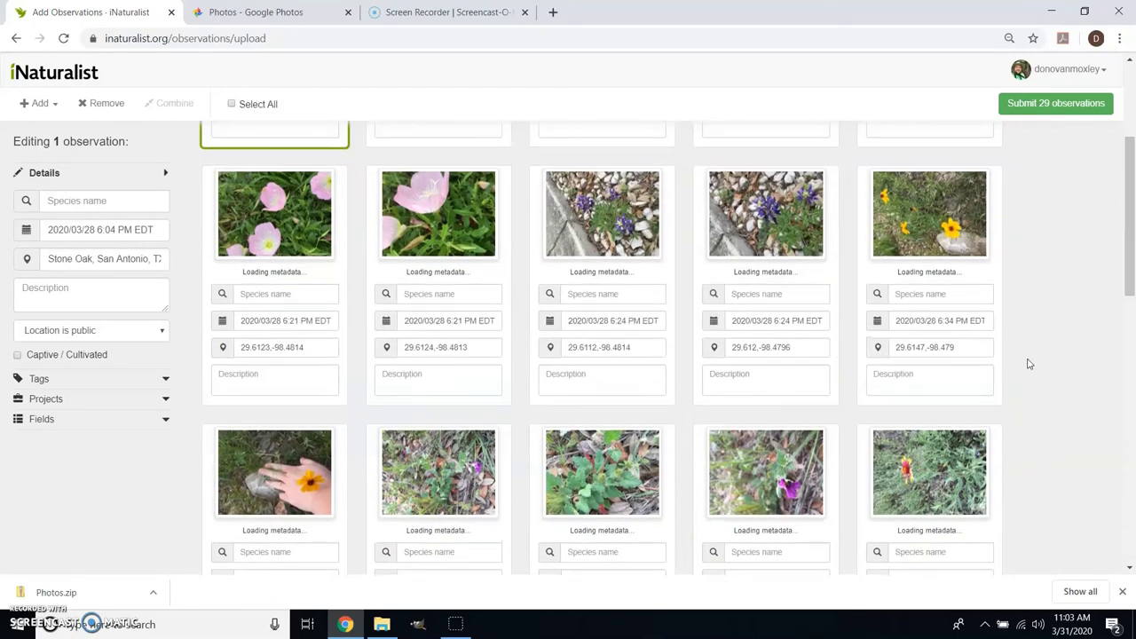
scroll(1028, 364, "up", 3)
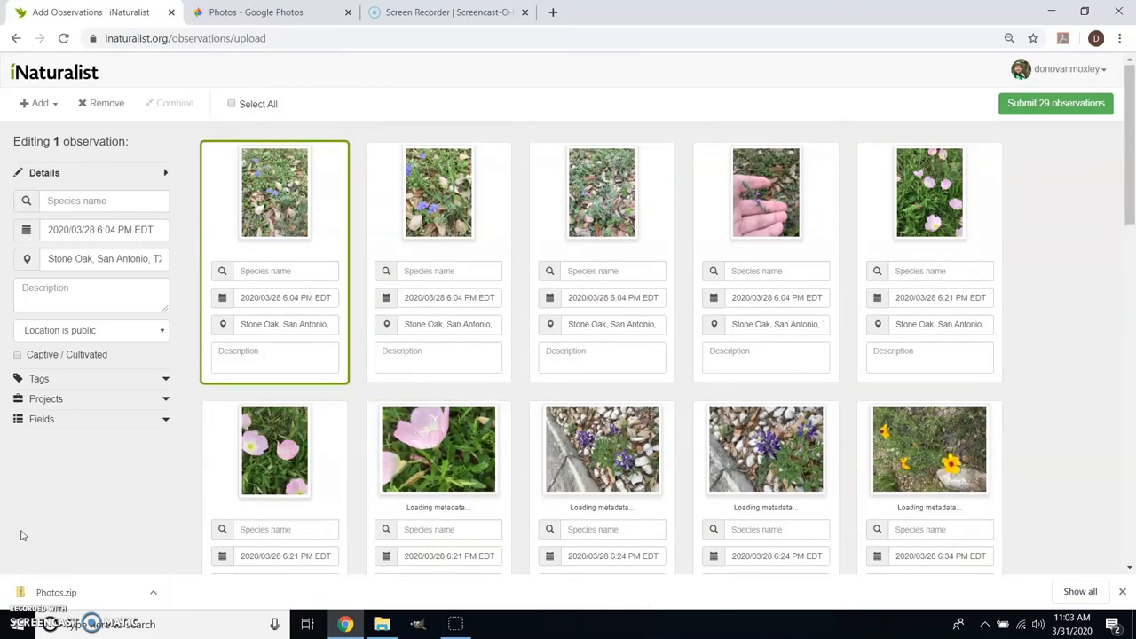